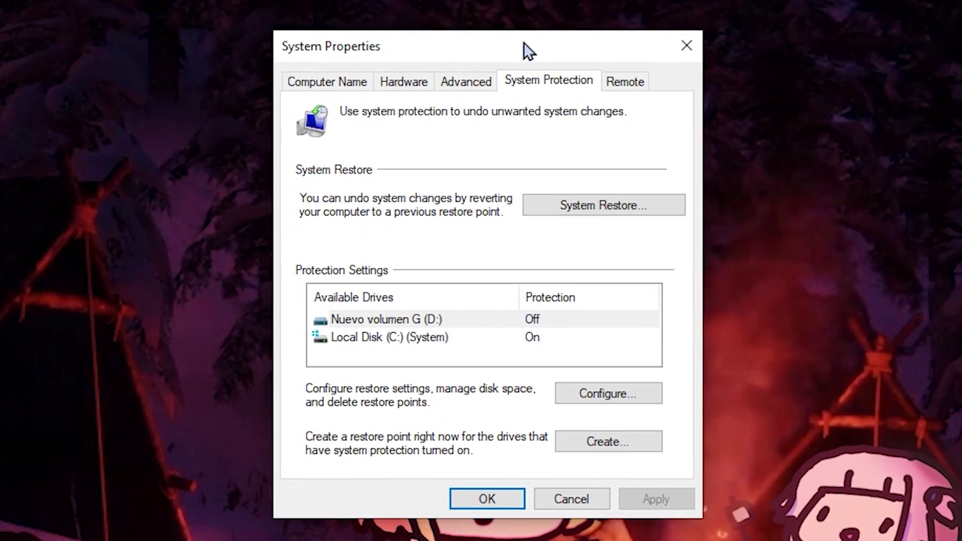
Step: Create a system restore point described as "fjm" and dismiss the confirmation dialog
{"action": "left_click", "coordinate": [597, 449]}
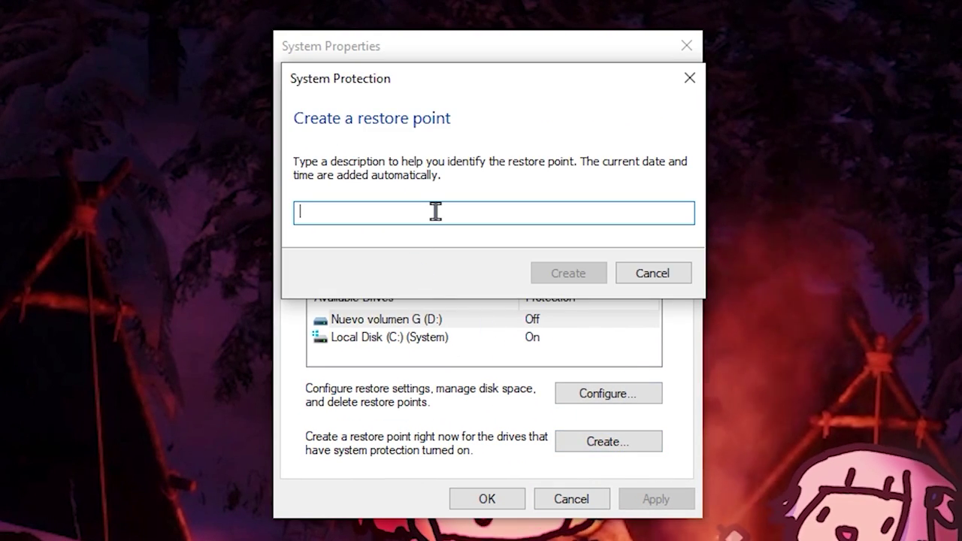
{"action": "type", "text": "fjm"}
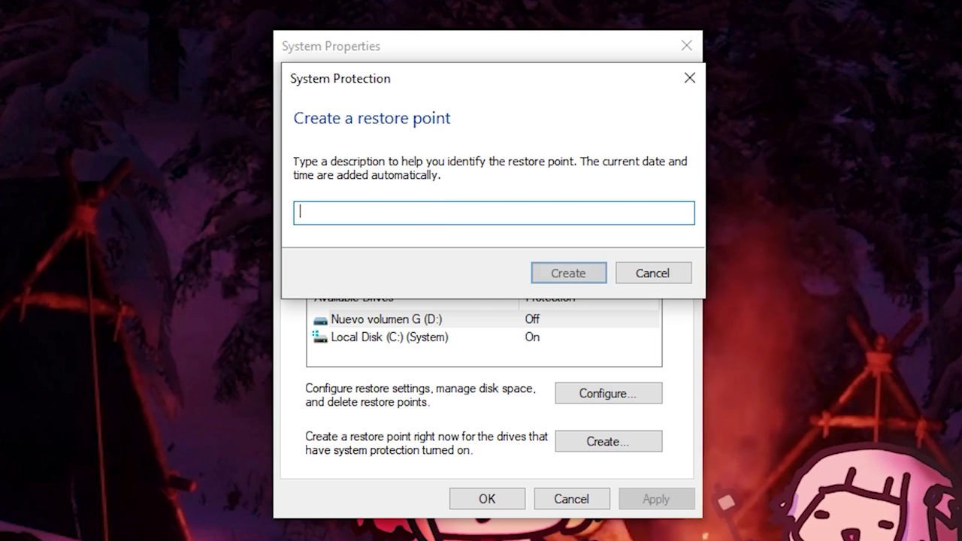
{"action": "left_click", "coordinate": [568, 273]}
{"action": "mouse_move", "coordinate": [464, 240]}
{"action": "left_mouse_down"}
{"action": "mouse_move", "coordinate": [526, 236]}
{"action": "mouse_move", "coordinate": [456, 254]}
{"action": "left_mouse_up"}
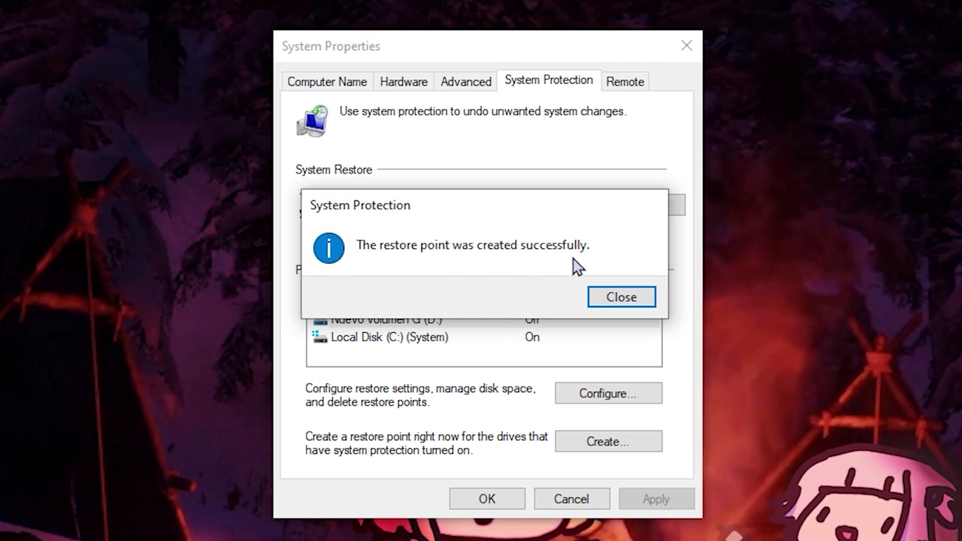
{"action": "left_click", "coordinate": [621, 298]}
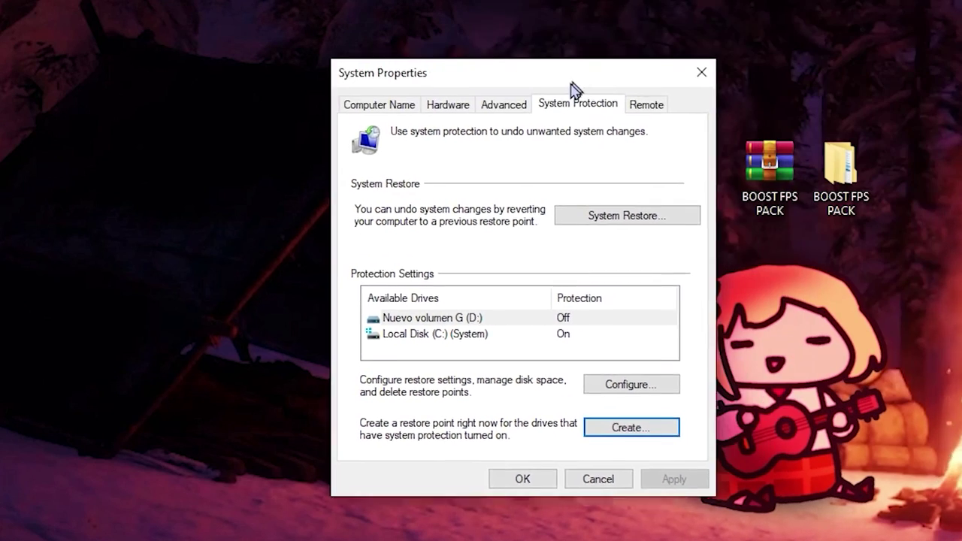
Step: Open the System Restore wizard from System Properties, select a listed restore point and advance to the following page
{"action": "left_click_drag", "start_coordinate": [571, 89], "coordinate": [430, 83]}
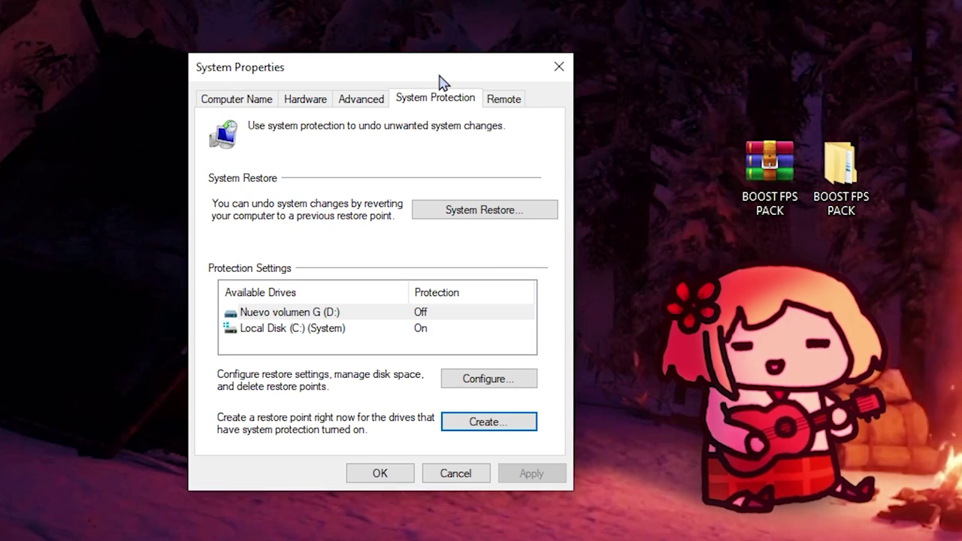
{"action": "left_click_drag", "start_coordinate": [442, 81], "coordinate": [367, 81]}
{"action": "left_click", "coordinate": [421, 218]}
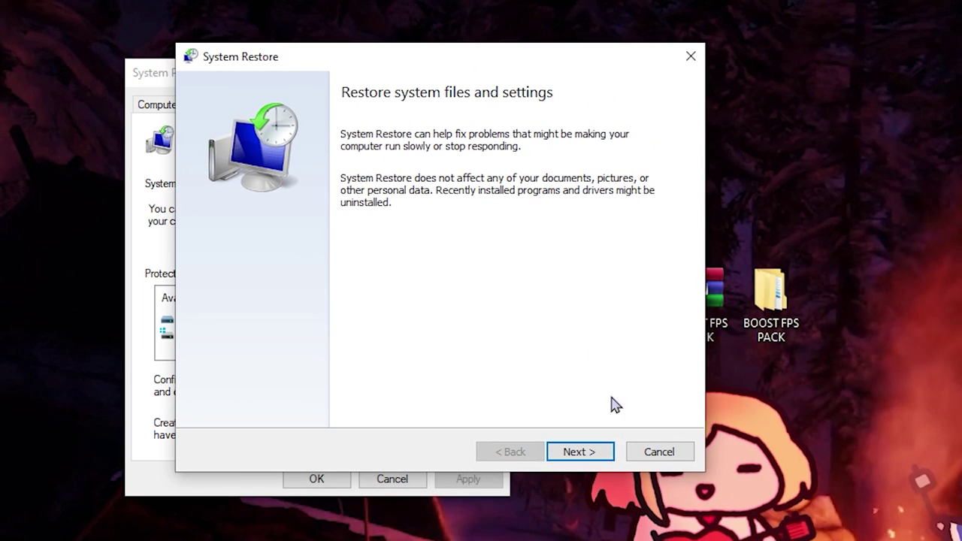
{"action": "left_click", "coordinate": [580, 452]}
{"action": "left_click", "coordinate": [339, 212]}
{"action": "left_click", "coordinate": [575, 453]}
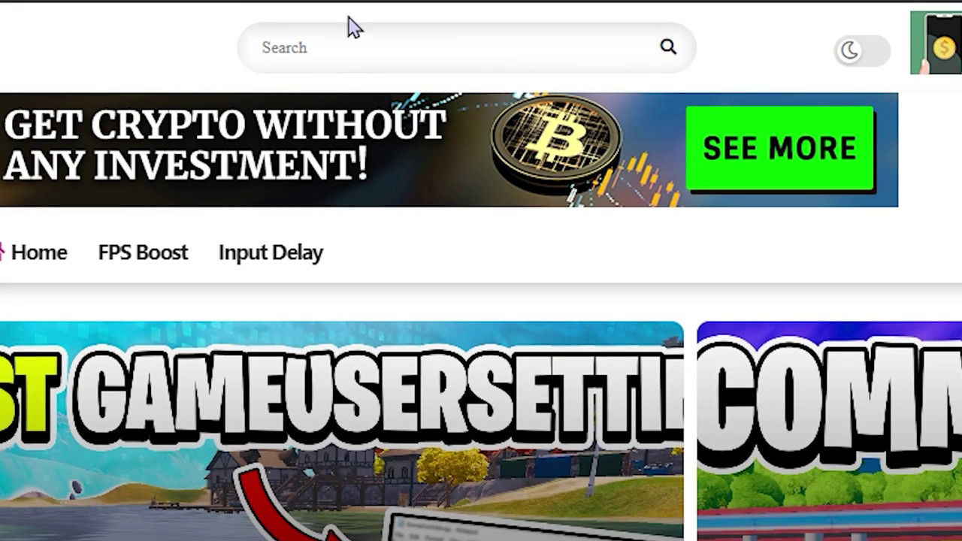
Step: Search the site for "How To BOOST YOUR FPS in Fortnite Chapter 4 *INSANE FPS*" and open the matching post, closing the ad pop-up
{"action": "type", "text": "BOOST YOUR FPS in Fortnite Chapter 4 *INSANE FPS*"}
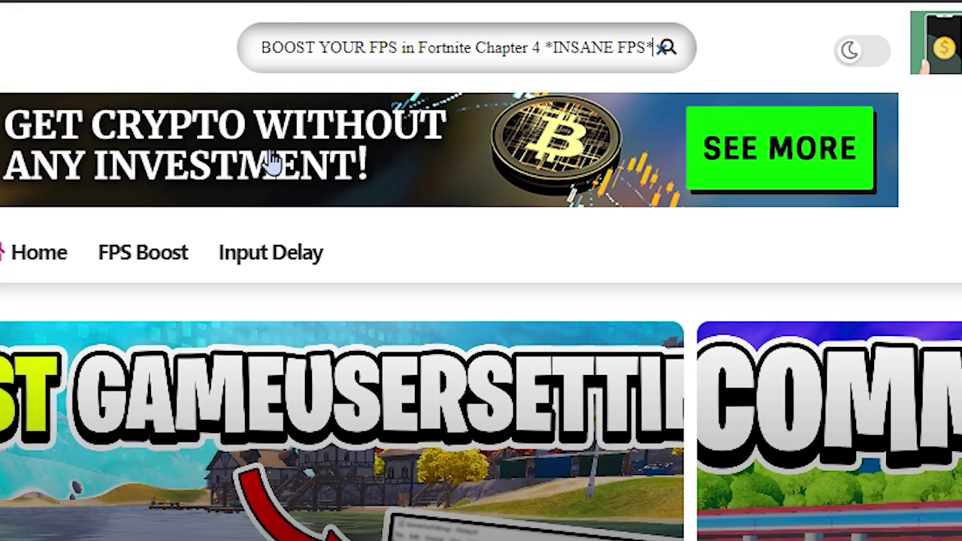
{"action": "key", "text": "Return"}
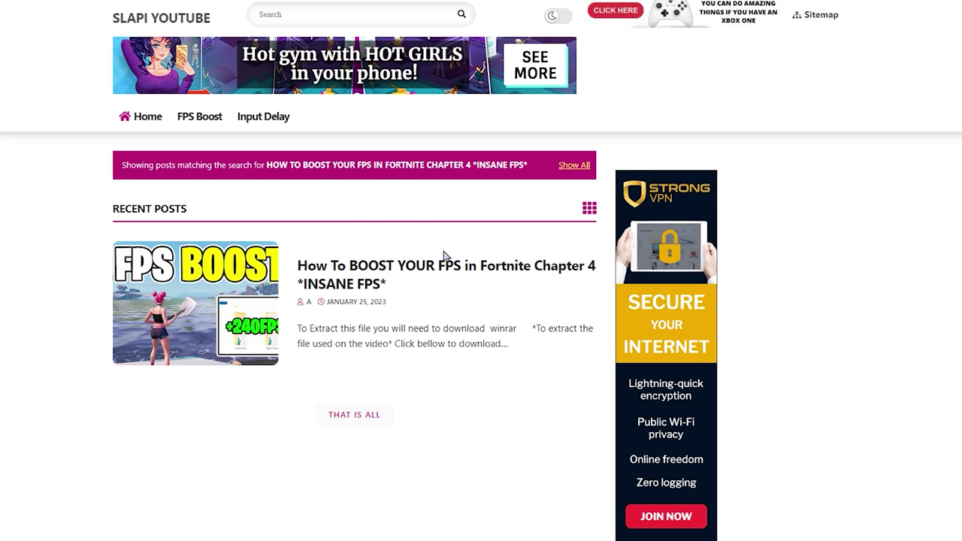
{"action": "left_click", "coordinate": [339, 267]}
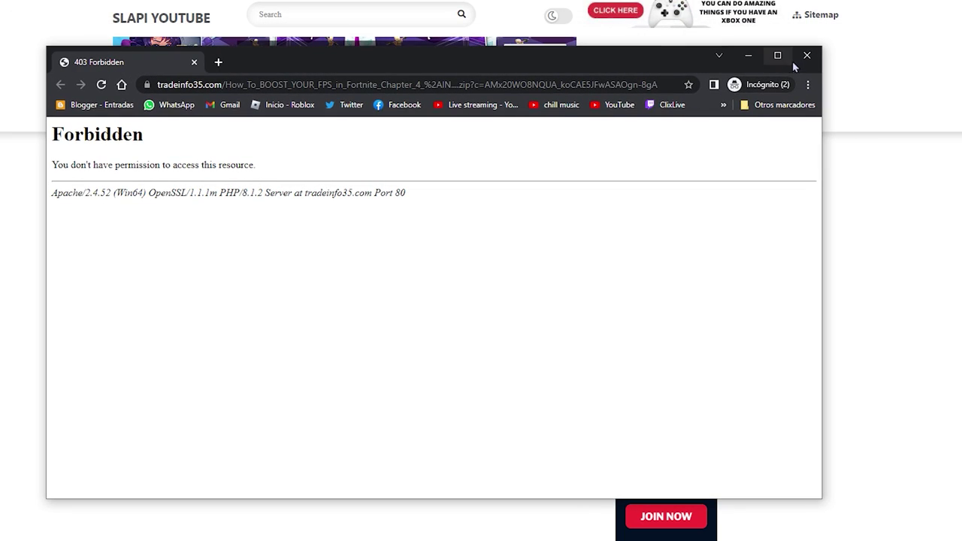
{"action": "left_click", "coordinate": [807, 55]}
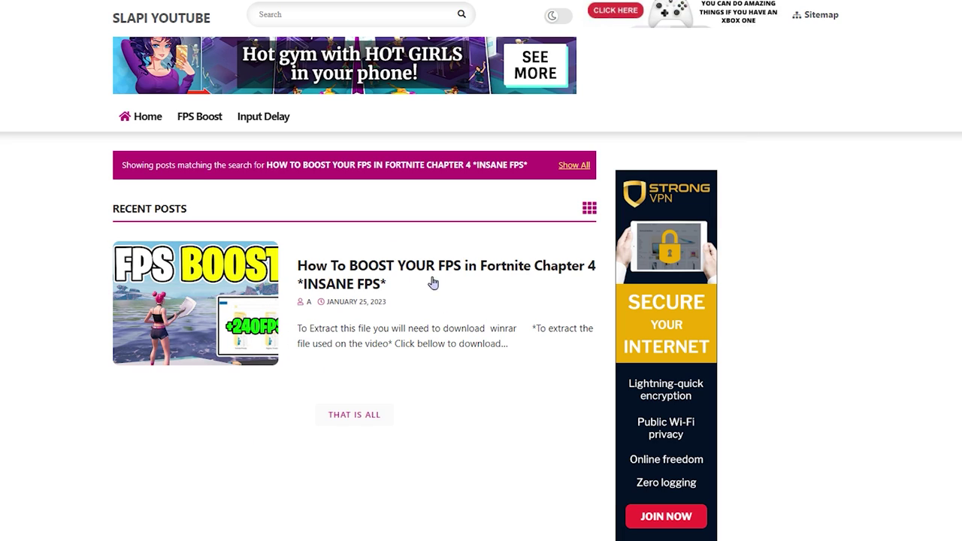
{"action": "left_click", "coordinate": [367, 284]}
Step: Download BOOST FPS PACK.rar through the post's green DOWNLOAD link
{"action": "scroll", "coordinate": [380, 401], "scroll_direction": "down", "scroll_amount": 2}
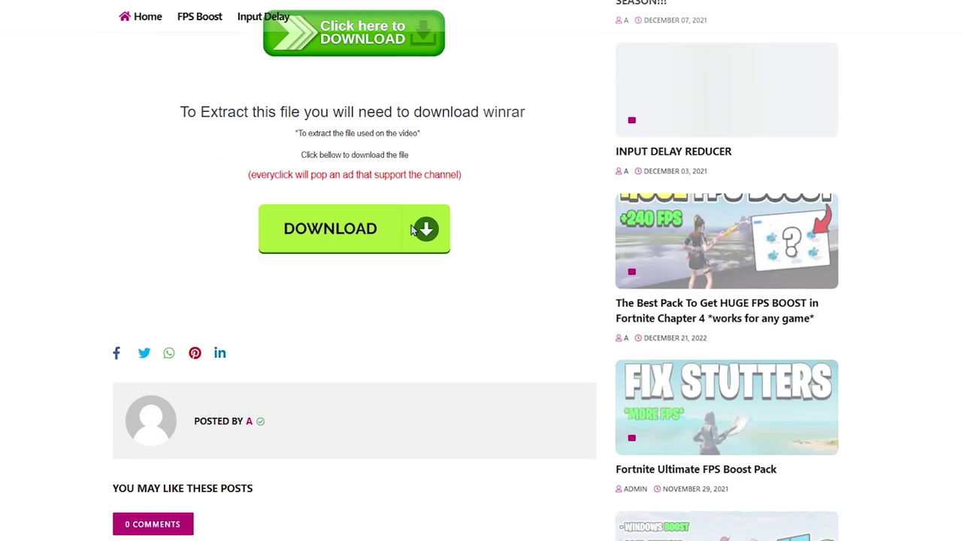
{"action": "left_click", "coordinate": [412, 228]}
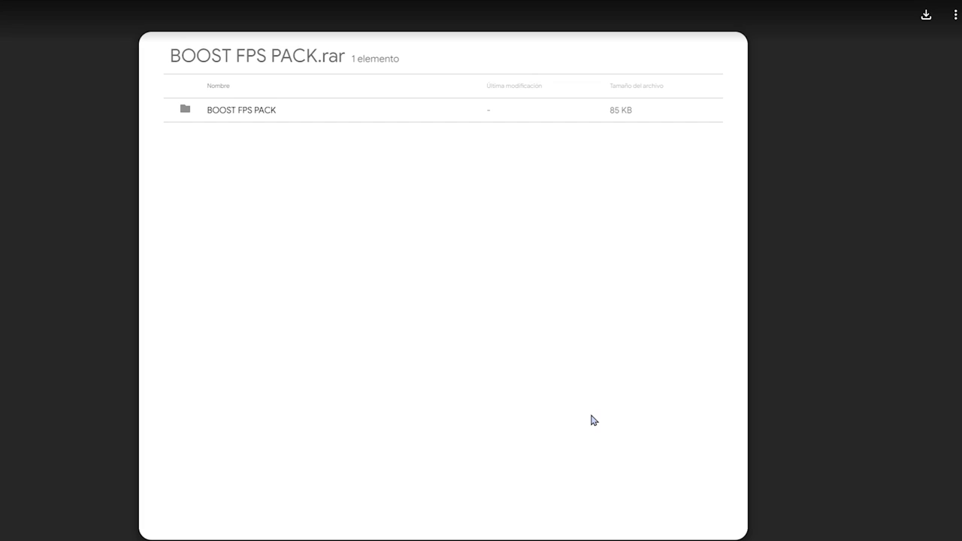
{"action": "left_click", "coordinate": [915, 23]}
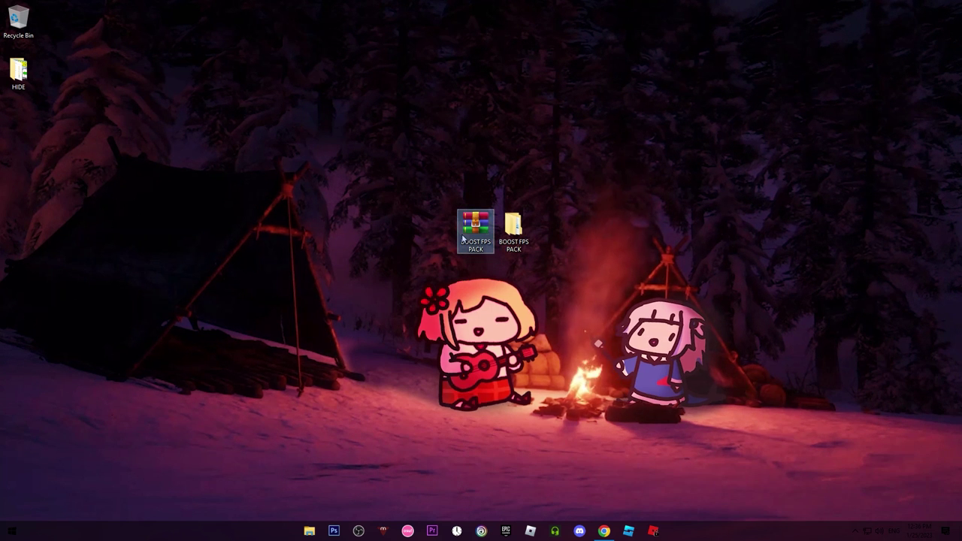
Step: Extract the BOOST FPS PACK archive on the desktop into its own folder and open that folder
{"action": "mouse_move", "coordinate": [470, 234]}
{"action": "left_mouse_down"}
{"action": "mouse_move", "coordinate": [462, 228]}
{"action": "mouse_move", "coordinate": [470, 237]}
{"action": "left_mouse_up"}
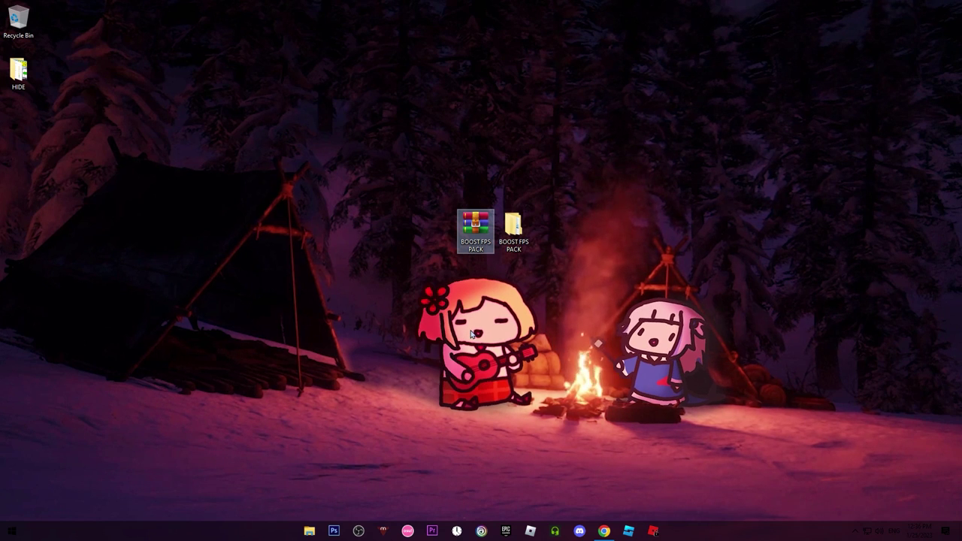
{"action": "mouse_move", "coordinate": [488, 240]}
{"action": "left_mouse_down"}
{"action": "mouse_move", "coordinate": [485, 224]}
{"action": "mouse_move", "coordinate": [488, 242]}
{"action": "mouse_move", "coordinate": [474, 245]}
{"action": "left_mouse_up"}
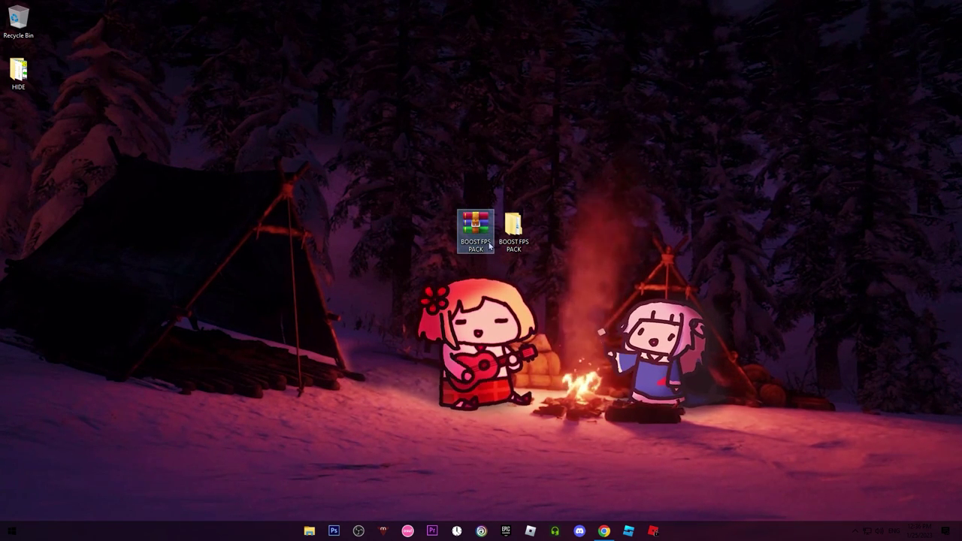
{"action": "right_click", "coordinate": [486, 234]}
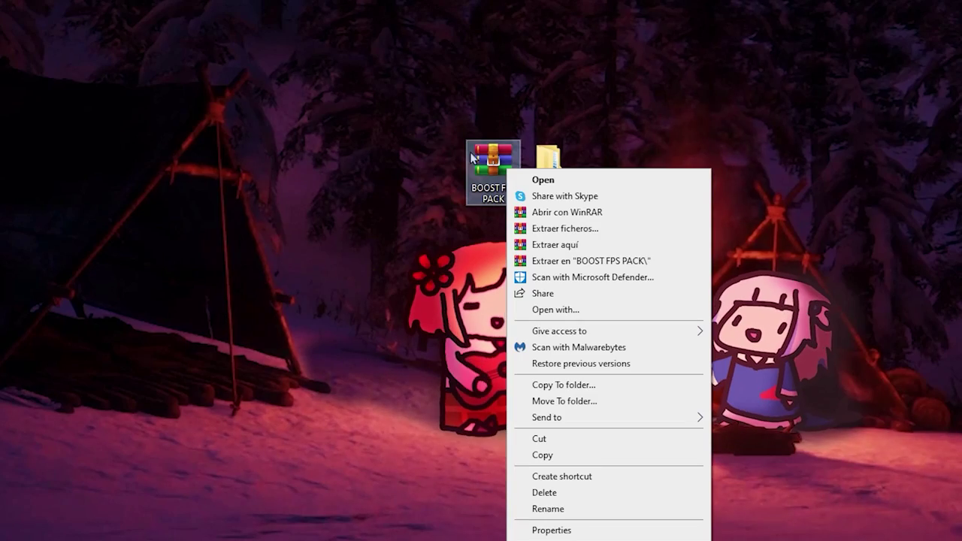
{"action": "left_click", "coordinate": [601, 261]}
{"action": "left_click", "coordinate": [545, 162]}
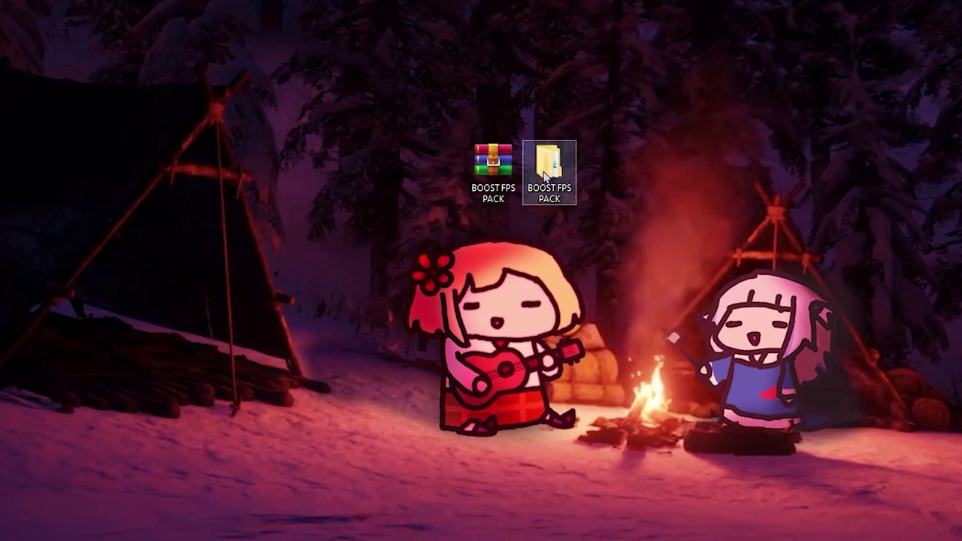
{"action": "double_click", "coordinate": [540, 166]}
Step: Open the Best GamerUserSettings folder inside the BOOST FPS PACK folder
{"action": "left_click_drag", "start_coordinate": [666, 360], "coordinate": [276, 224]}
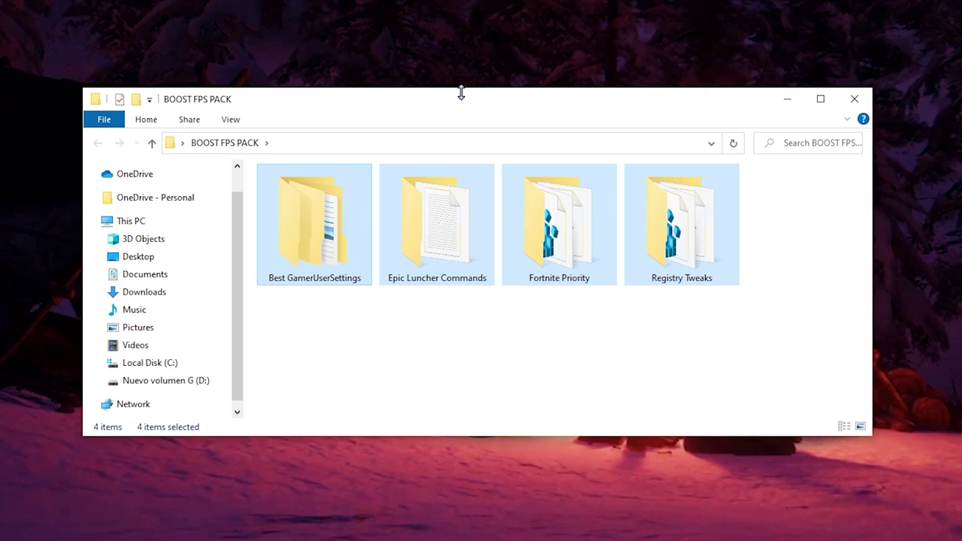
{"action": "left_click", "coordinate": [479, 321]}
{"action": "left_click", "coordinate": [367, 242]}
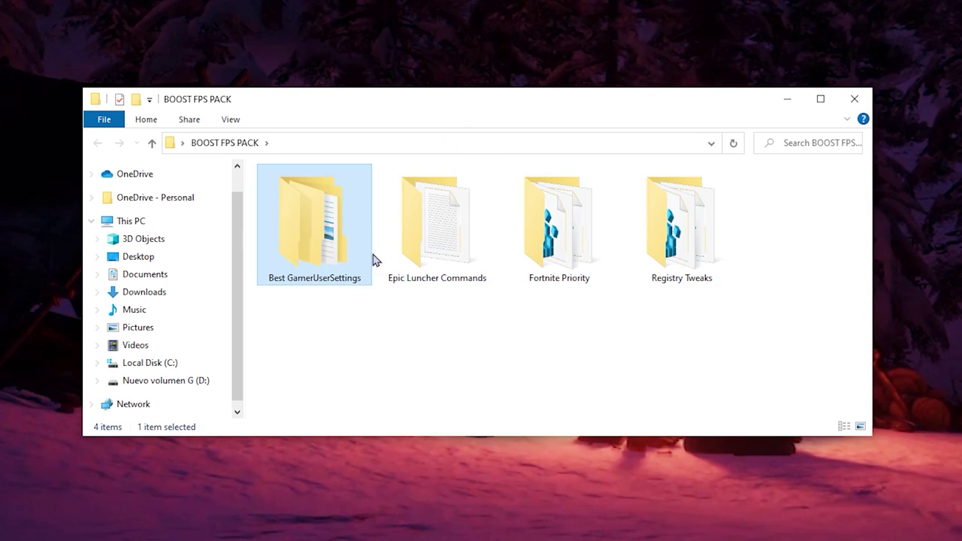
{"action": "double_click", "coordinate": [316, 266]}
{"action": "left_click_drag", "start_coordinate": [429, 329], "coordinate": [546, 356]}
{"action": "left_click", "coordinate": [542, 363]}
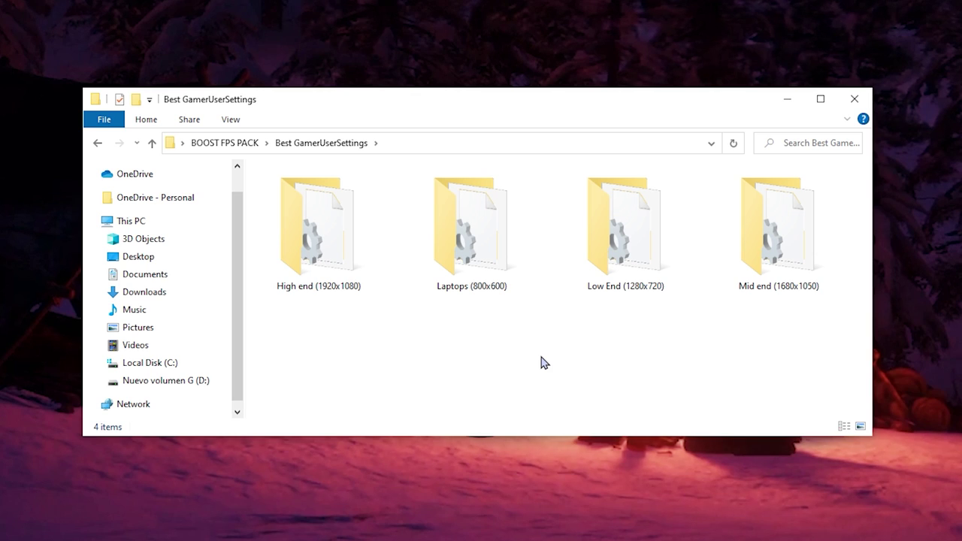
Step: Examine the High end, Laptops, Low End and Mid end preset folders and their resolutions
{"action": "left_click", "coordinate": [318, 279]}
{"action": "left_click", "coordinate": [481, 278]}
{"action": "left_click", "coordinate": [655, 295]}
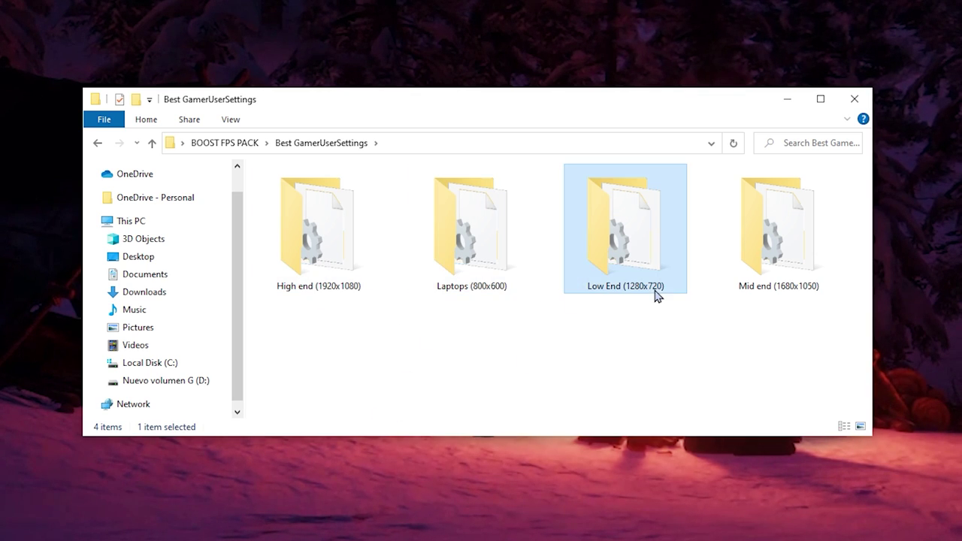
{"action": "left_click", "coordinate": [789, 263]}
{"action": "left_click", "coordinate": [491, 272]}
{"action": "left_click", "coordinate": [444, 333]}
{"action": "left_click", "coordinate": [331, 263]}
{"action": "left_click", "coordinate": [621, 261]}
{"action": "left_click", "coordinate": [741, 263]}
{"action": "left_click", "coordinate": [331, 252]}
{"action": "left_click", "coordinate": [619, 233]}
{"action": "left_click", "coordinate": [774, 231]}
{"action": "left_click", "coordinate": [602, 331]}
{"action": "left_click_drag", "start_coordinate": [510, 351], "coordinate": [449, 280]}
{"action": "left_click_drag", "start_coordinate": [470, 259], "coordinate": [429, 281]}
{"action": "left_click_drag", "start_coordinate": [530, 363], "coordinate": [534, 364]}
Step: Open the Mid end (1680x1050) preset folder and select its GameUserSettings file for copying
{"action": "left_click", "coordinate": [313, 254]}
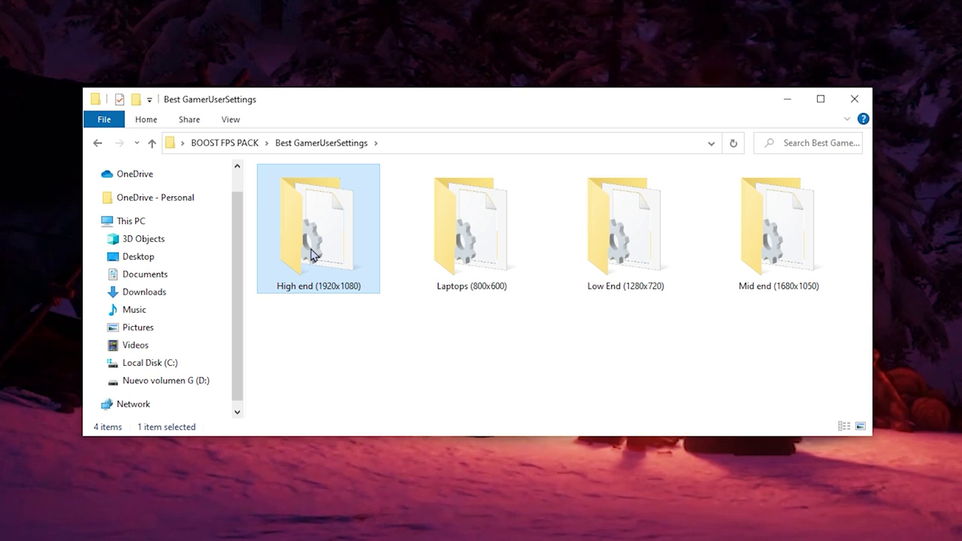
{"action": "left_click_drag", "start_coordinate": [790, 247], "coordinate": [759, 229]}
{"action": "left_click_drag", "start_coordinate": [521, 315], "coordinate": [297, 94]}
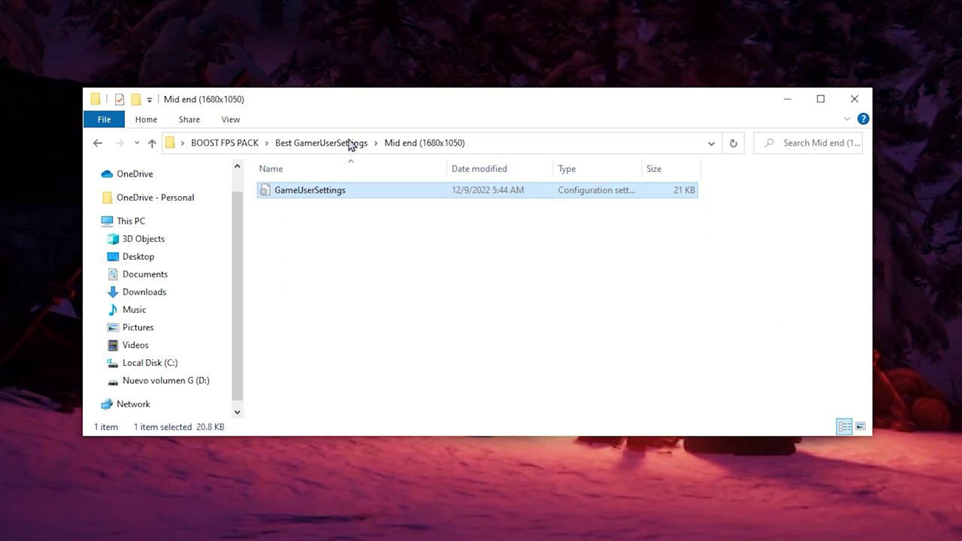
Step: Open the AppData folder by running "appdata" from the Run dialog
{"action": "key", "text": "super+r"}
{"action": "left_click_drag", "start_coordinate": [76, 403], "coordinate": [475, 194]}
{"action": "type", "text": "appdata"}
{"action": "key", "text": "Return"}
Step: Navigate to the Local > FortniteGame > Saved > Config > WindowsClient folder
{"action": "double_click", "coordinate": [410, 255]}
{"action": "left_click", "coordinate": [333, 221]}
{"action": "key", "text": "F2"}
{"action": "double_click", "coordinate": [389, 219]}
{"action": "double_click", "coordinate": [368, 225]}
{"action": "double_click", "coordinate": [319, 243]}
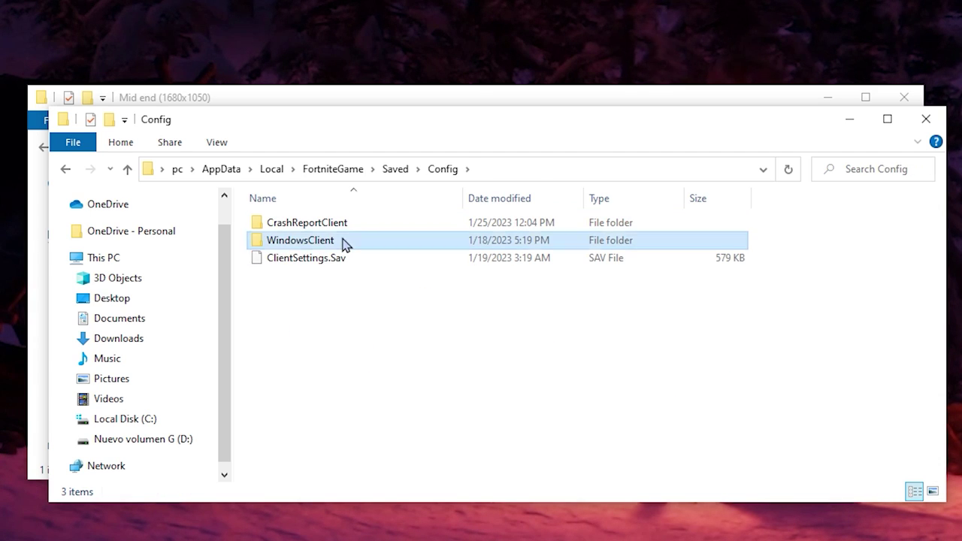
{"action": "double_click", "coordinate": [343, 241]}
Step: Paste the copied GameUserSettings file into WindowsClient, replacing the existing file
{"action": "right_click", "coordinate": [419, 323]}
{"action": "left_click", "coordinate": [492, 439]}
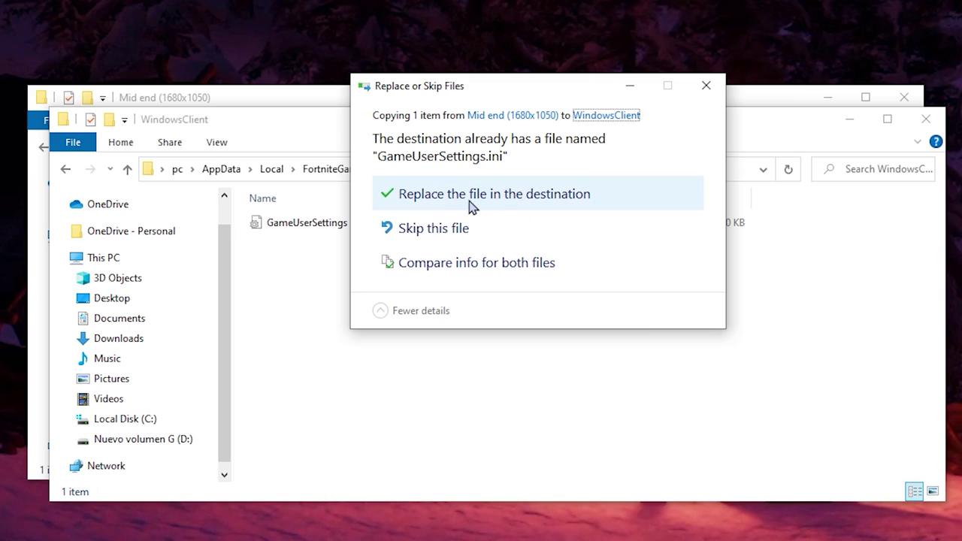
{"action": "left_click", "coordinate": [499, 208]}
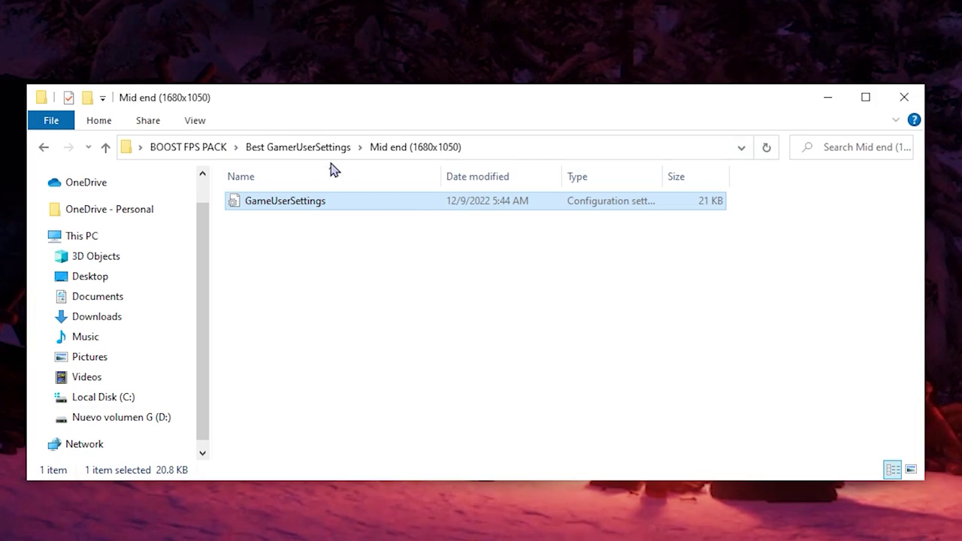
Step: Return to Best GamerUserSettings and look inside the Mid end (1680x1050) preset folder again
{"action": "left_click", "coordinate": [320, 147]}
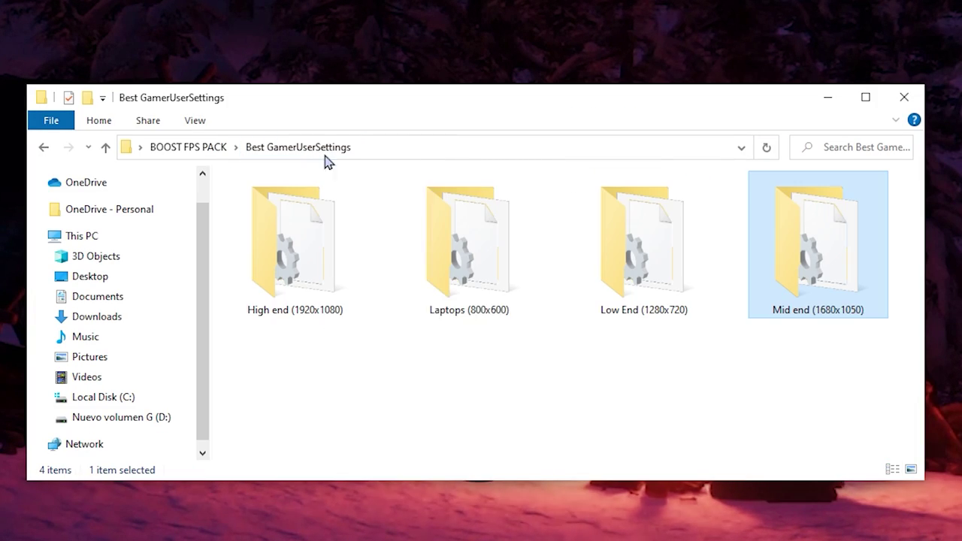
{"action": "left_click", "coordinate": [615, 437]}
{"action": "left_click", "coordinate": [828, 245]}
{"action": "double_click", "coordinate": [844, 273]}
{"action": "left_click_drag", "start_coordinate": [594, 326], "coordinate": [362, 206]}
{"action": "left_click", "coordinate": [444, 370]}
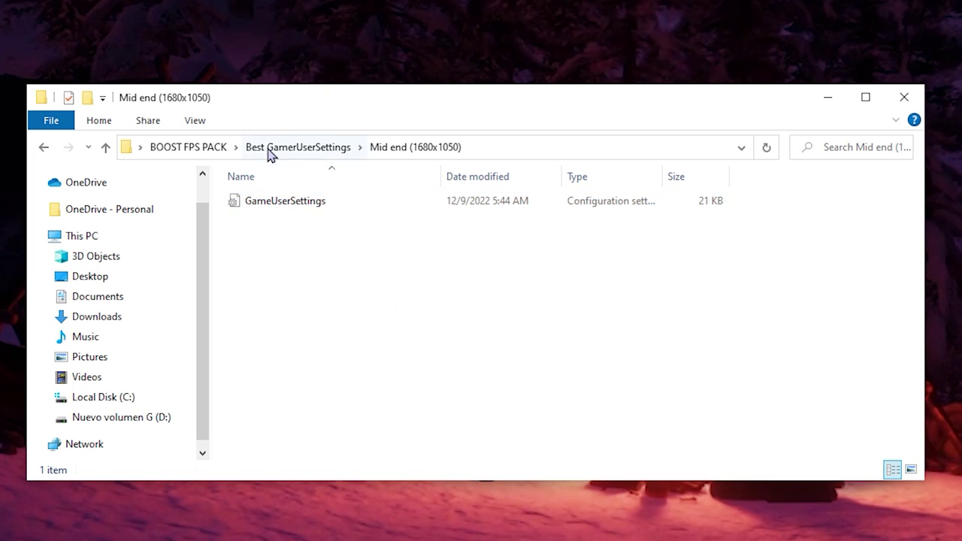
Step: Go back to Best GamerUserSettings and review the available preset folders
{"action": "left_click", "coordinate": [271, 152]}
{"action": "left_click", "coordinate": [677, 280]}
{"action": "left_click", "coordinate": [480, 269]}
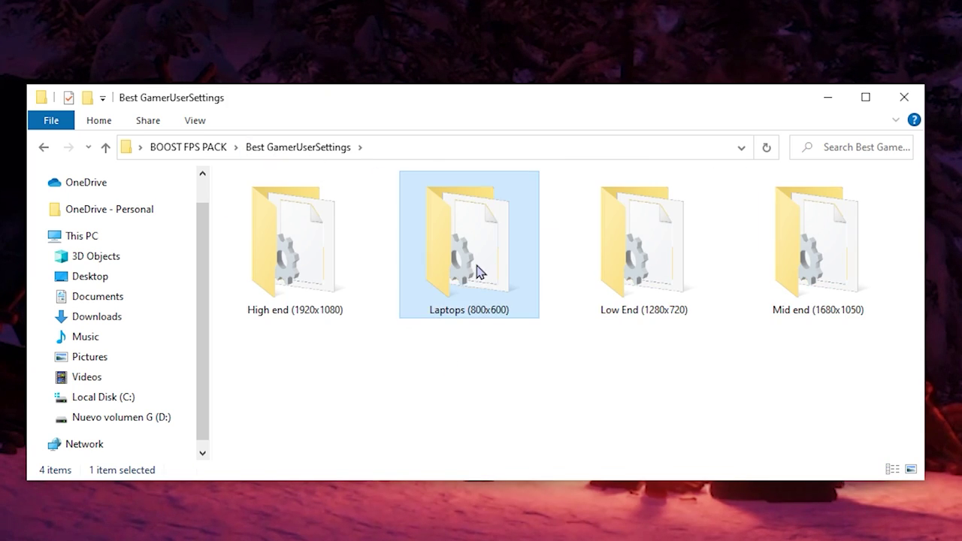
{"action": "left_click", "coordinate": [286, 267]}
{"action": "left_click", "coordinate": [773, 285]}
{"action": "key", "text": "alt+Tab"}
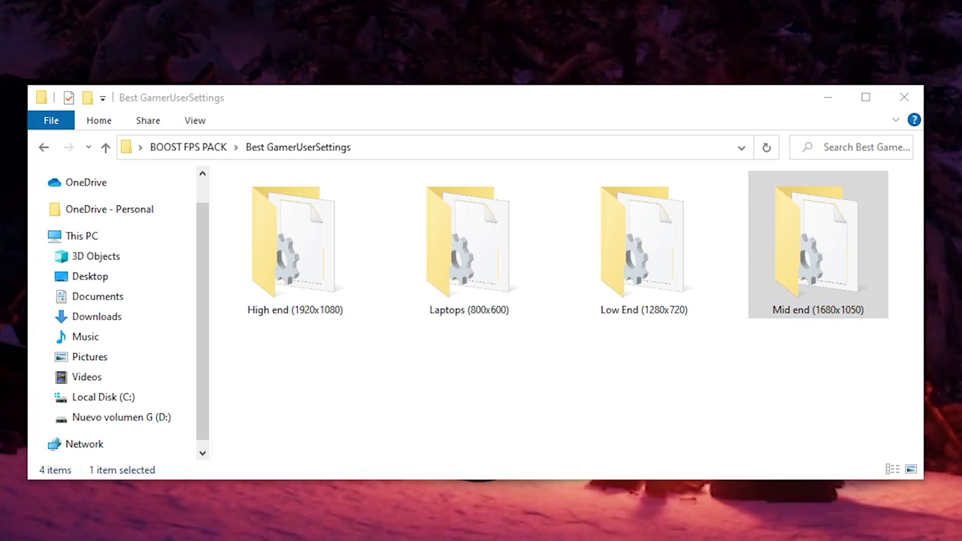
{"action": "left_click_drag", "start_coordinate": [502, 361], "coordinate": [236, 206]}
{"action": "left_click_drag", "start_coordinate": [369, 131], "coordinate": [357, 221]}
{"action": "left_click_drag", "start_coordinate": [348, 400], "coordinate": [271, 305]}
{"action": "left_click", "coordinate": [839, 213]}
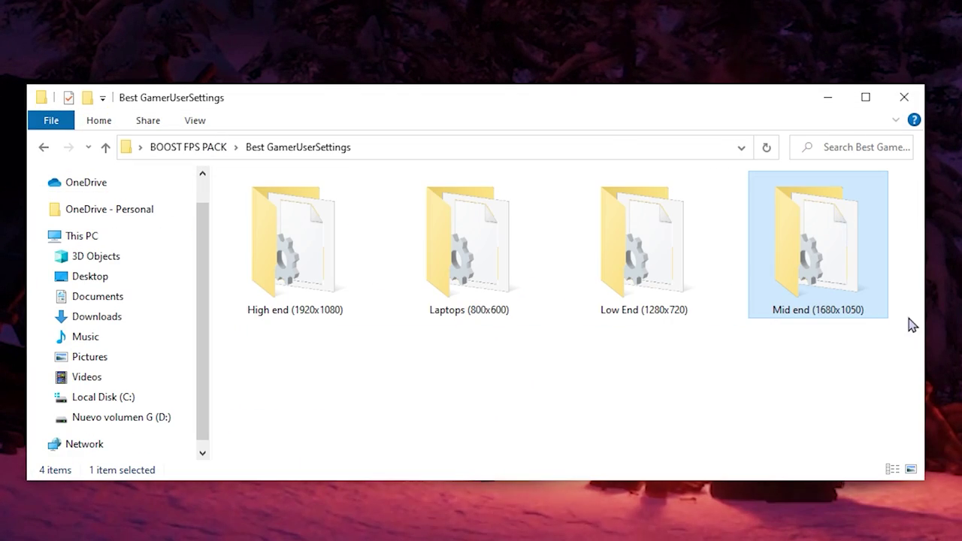
Step: Go back up to the main BOOST FPS PACK folder
{"action": "left_click", "coordinate": [916, 338]}
{"action": "left_click_drag", "start_coordinate": [921, 338], "coordinate": [713, 395]}
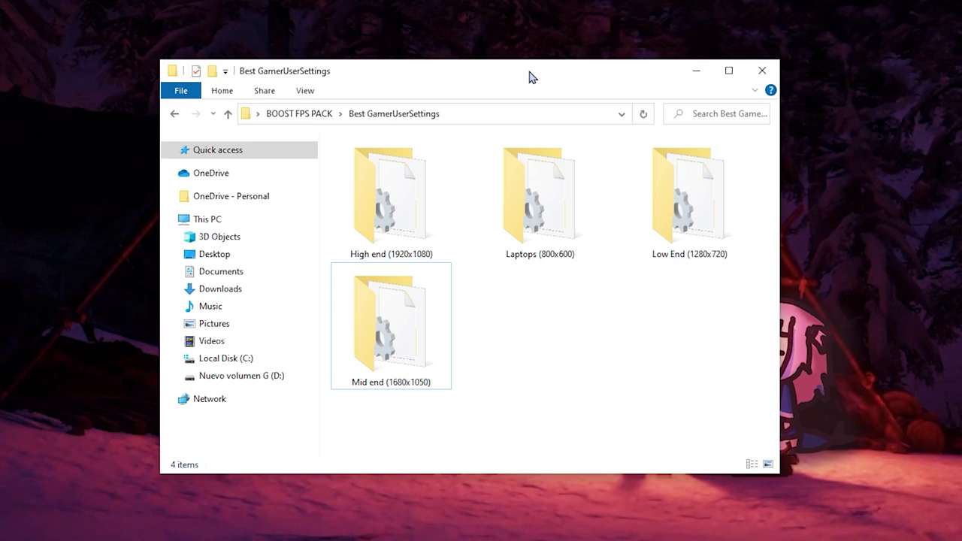
{"action": "left_click_drag", "start_coordinate": [707, 345], "coordinate": [417, 199]}
{"action": "left_click", "coordinate": [632, 385]}
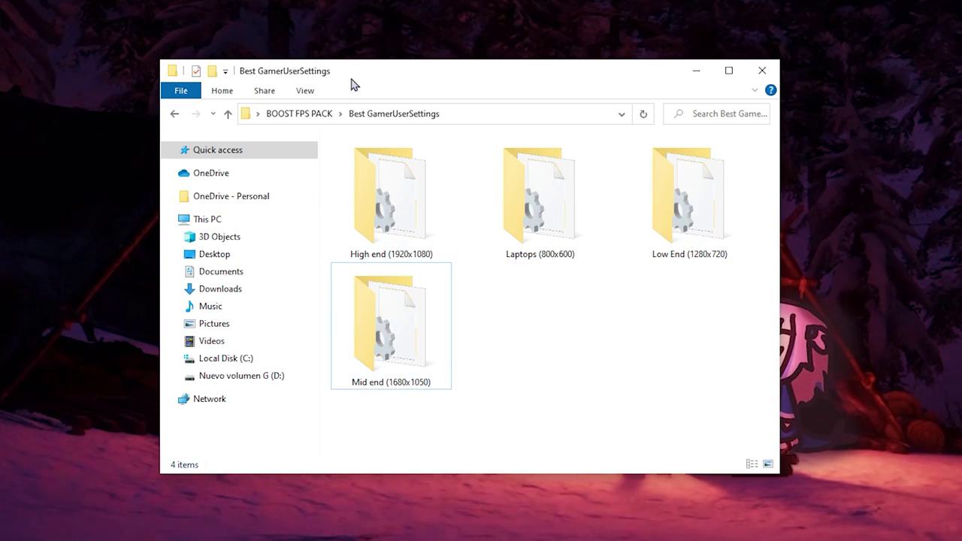
{"action": "left_click", "coordinate": [303, 116]}
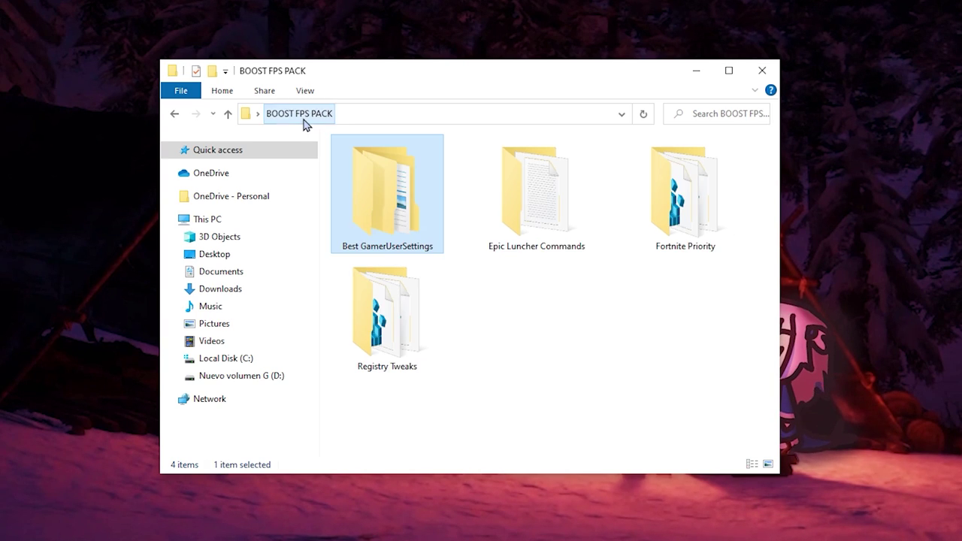
Step: Open the EPIC GAMES COMMANDS text file from the Epic Luncher Commands folder and select all of its text
{"action": "double_click", "coordinate": [548, 233]}
{"action": "left_click_drag", "start_coordinate": [430, 224], "coordinate": [387, 160]}
{"action": "double_click", "coordinate": [399, 160]}
{"action": "key", "text": "ctrl+a"}
{"action": "left_click_drag", "start_coordinate": [92, 71], "coordinate": [498, 143]}
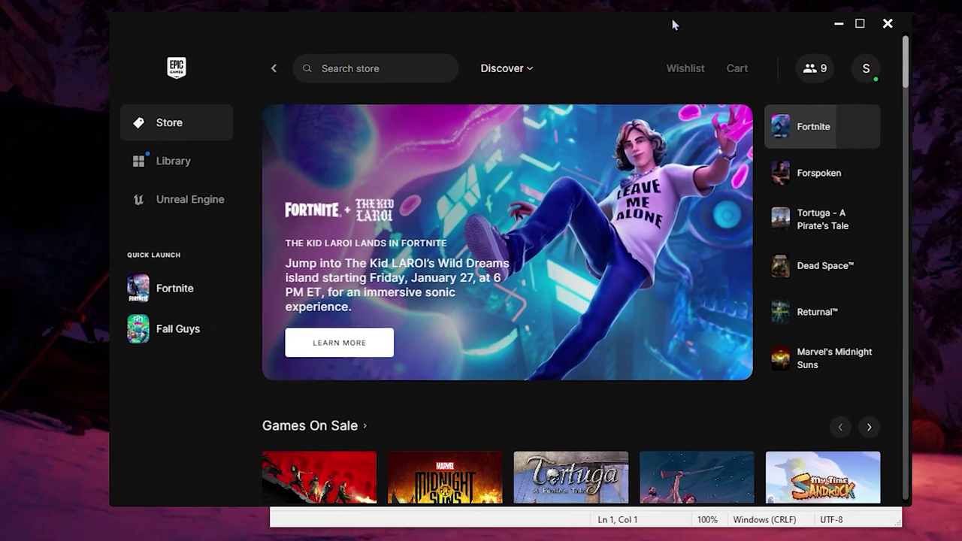
Step: Enable Additional Command Line Arguments for Fortnite in the Epic Games Launcher settings and activate its entry box
{"action": "left_click", "coordinate": [867, 74]}
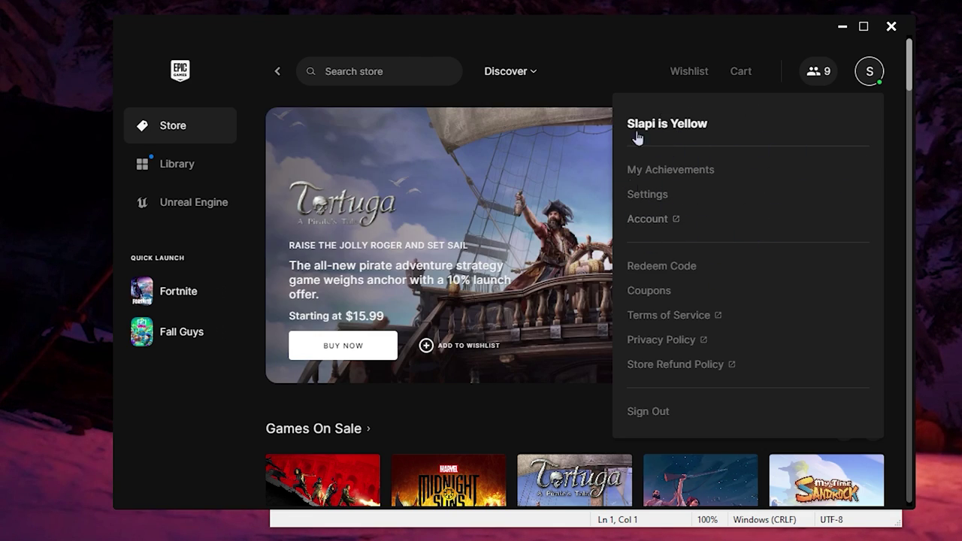
{"action": "left_click", "coordinate": [653, 196]}
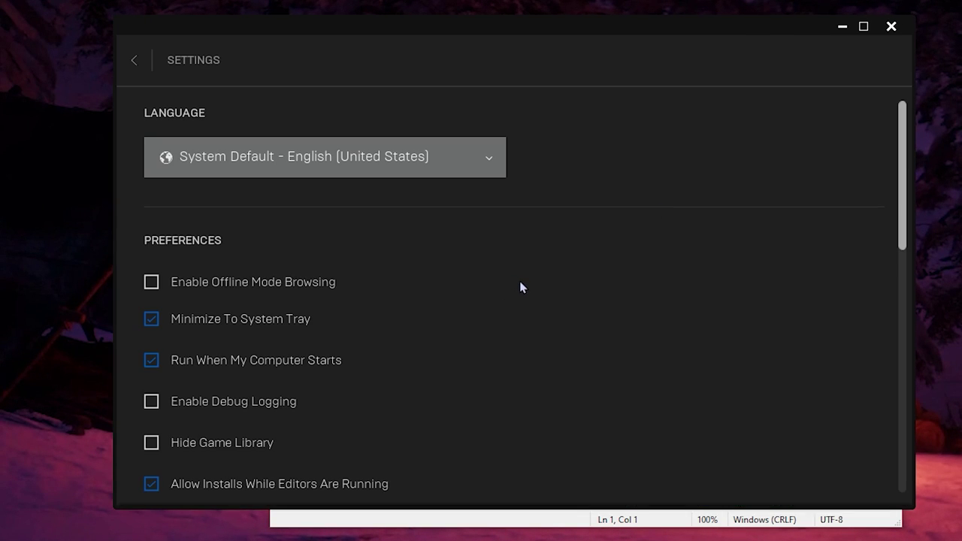
{"action": "scroll", "coordinate": [514, 284], "scroll_direction": "down", "scroll_amount": 10}
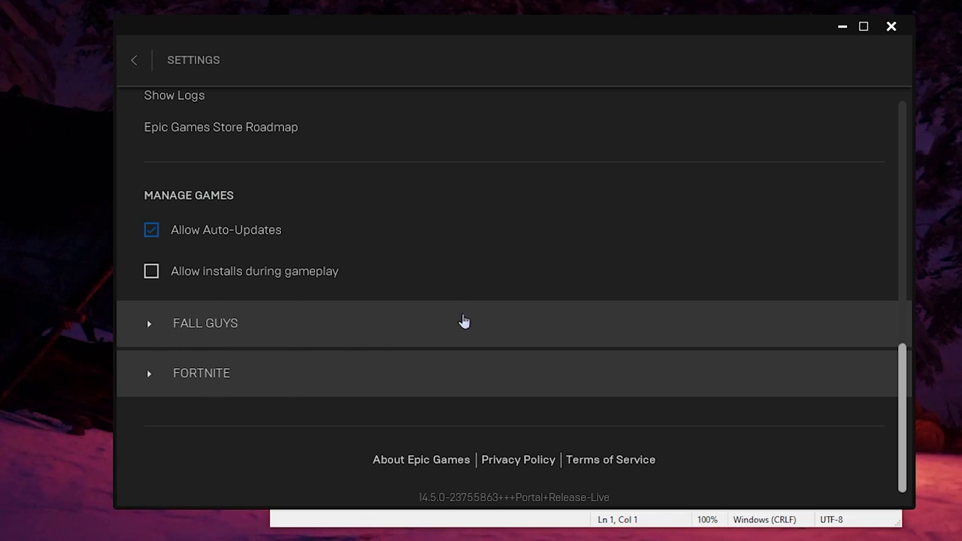
{"action": "left_click", "coordinate": [253, 370]}
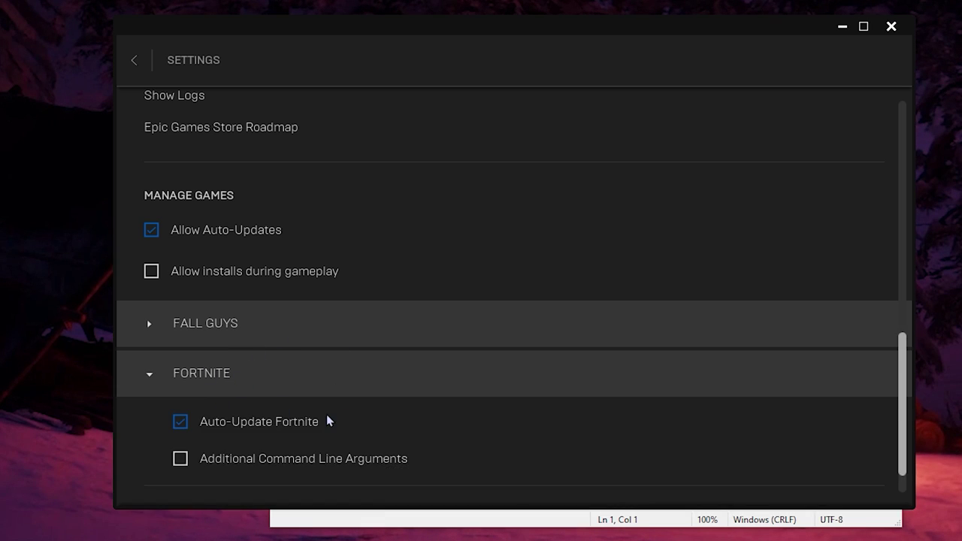
{"action": "scroll", "coordinate": [236, 416], "scroll_direction": "down", "scroll_amount": 2}
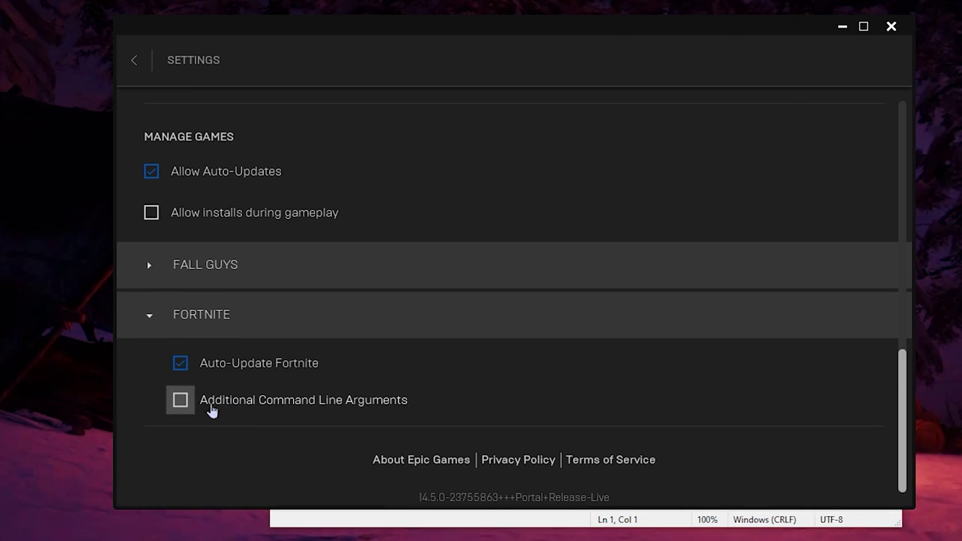
{"action": "left_click", "coordinate": [184, 399]}
{"action": "scroll", "coordinate": [300, 421], "scroll_direction": "down", "scroll_amount": 1}
{"action": "left_click", "coordinate": [401, 393]}
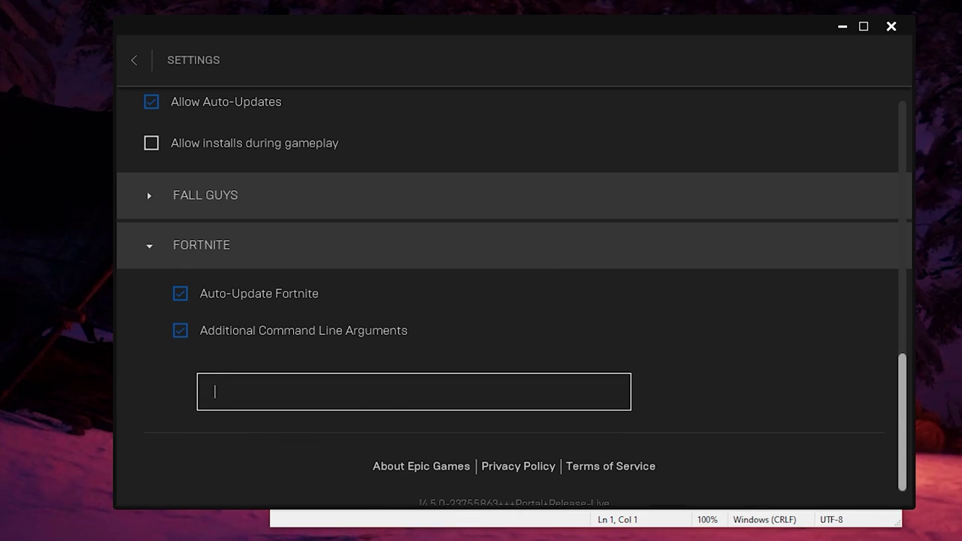
Step: Copy the Notepad commands -LANPLAY -NOSPLASH -NOTEXTURESTREAMING -USEALLAVALIABLECORES into Fortnite's additional command line arguments
{"action": "key", "text": "alt+Tab"}
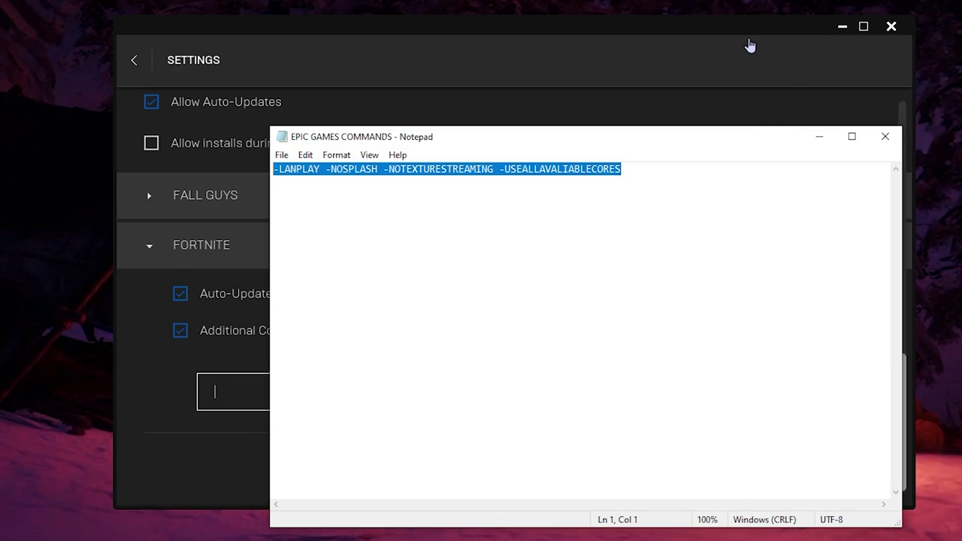
{"action": "left_click", "coordinate": [843, 26]}
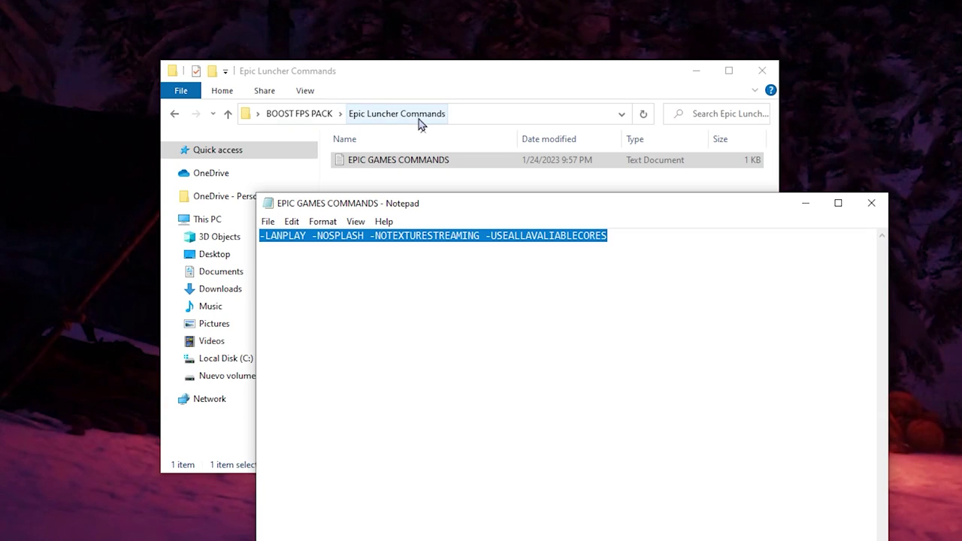
{"action": "left_click", "coordinate": [374, 166]}
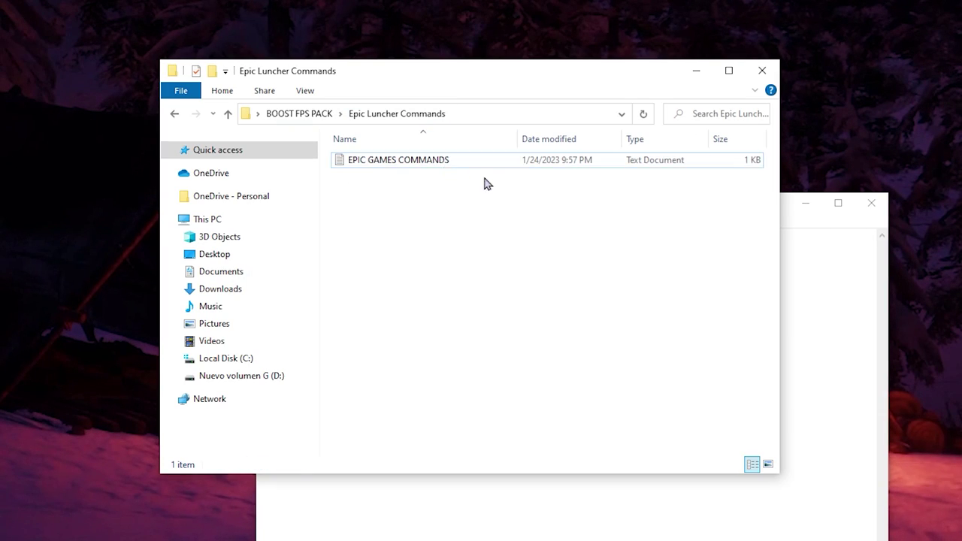
{"action": "left_click", "coordinate": [839, 373]}
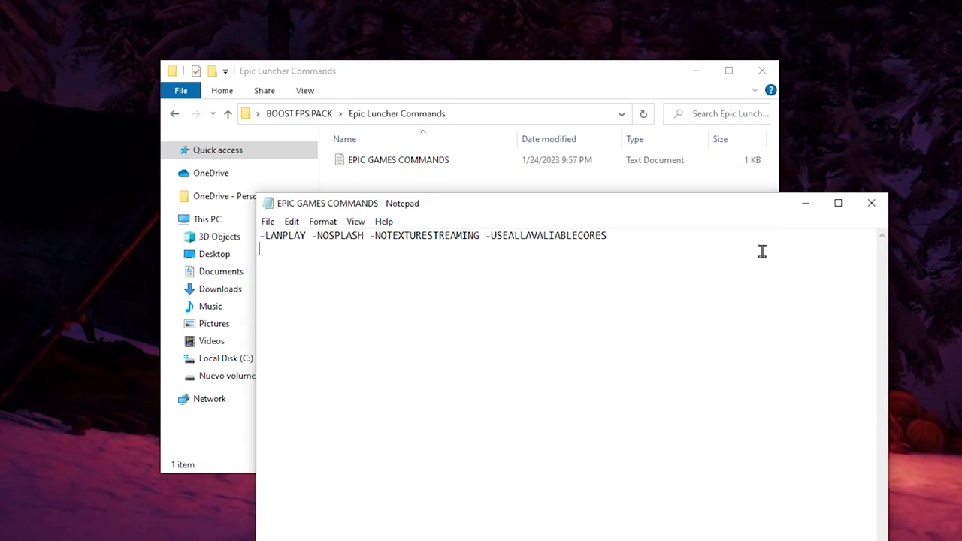
{"action": "left_click_drag", "start_coordinate": [775, 255], "coordinate": [235, 216]}
{"action": "key", "text": "ctrl+c"}
{"action": "key", "text": "alt+Tab"}
{"action": "key", "text": "alt+Tab"}
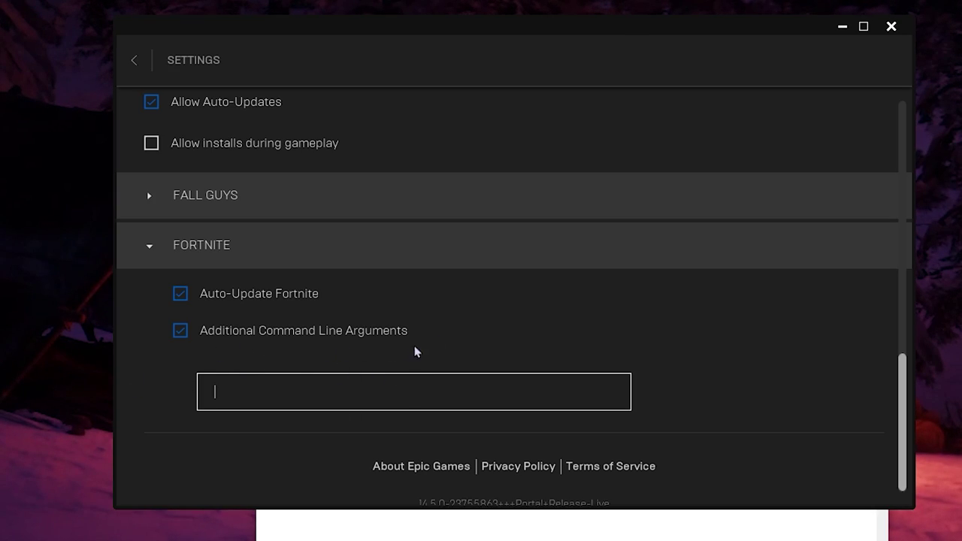
{"action": "key", "text": "ctrl+v"}
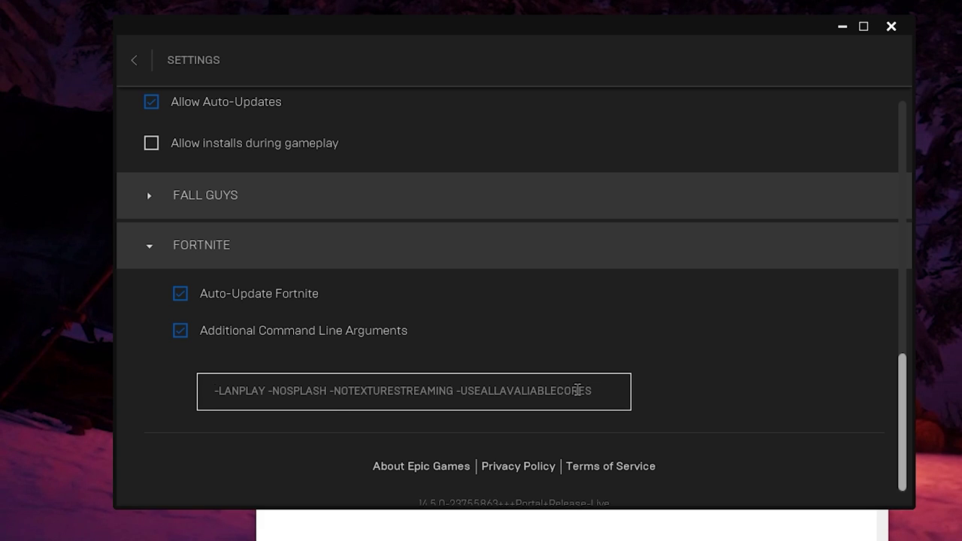
Step: Run dxdiag to look up the processor's CPU count for the USEALLAVALIABLECORES argument
{"action": "left_click_drag", "start_coordinate": [457, 391], "coordinate": [603, 390]}
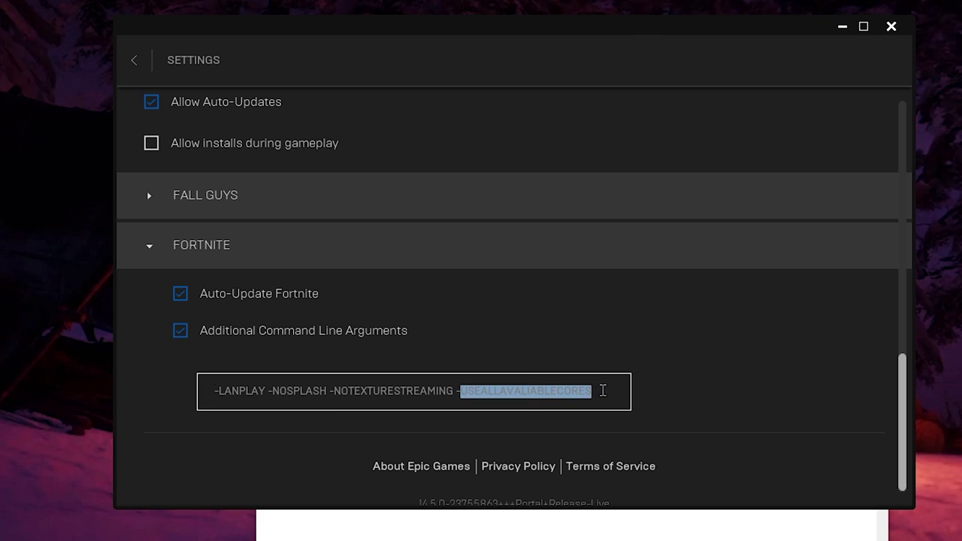
{"action": "left_click", "coordinate": [598, 391]}
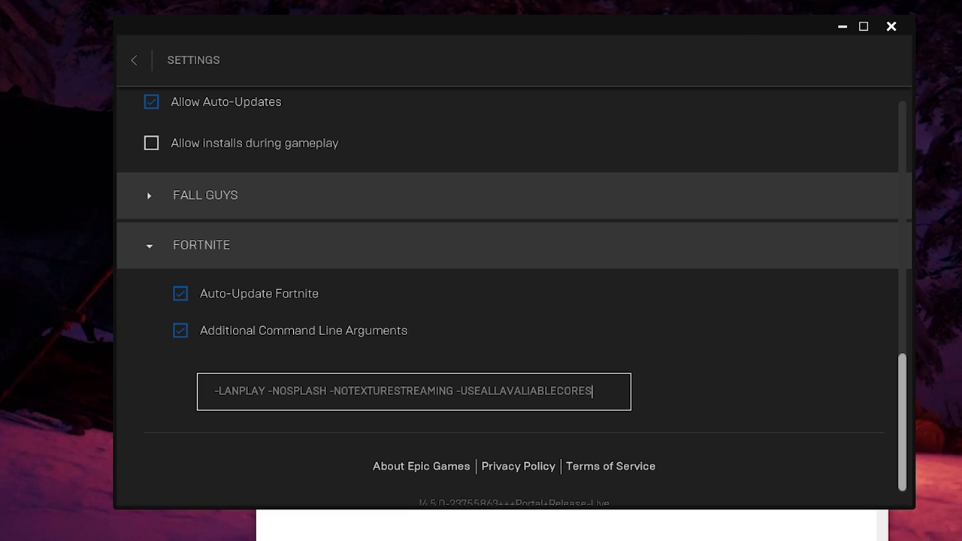
{"action": "key", "text": "super+r"}
{"action": "left_click_drag", "start_coordinate": [6, 472], "coordinate": [521, 245]}
{"action": "type", "text": "dxdiag"}
{"action": "left_click", "coordinate": [509, 352]}
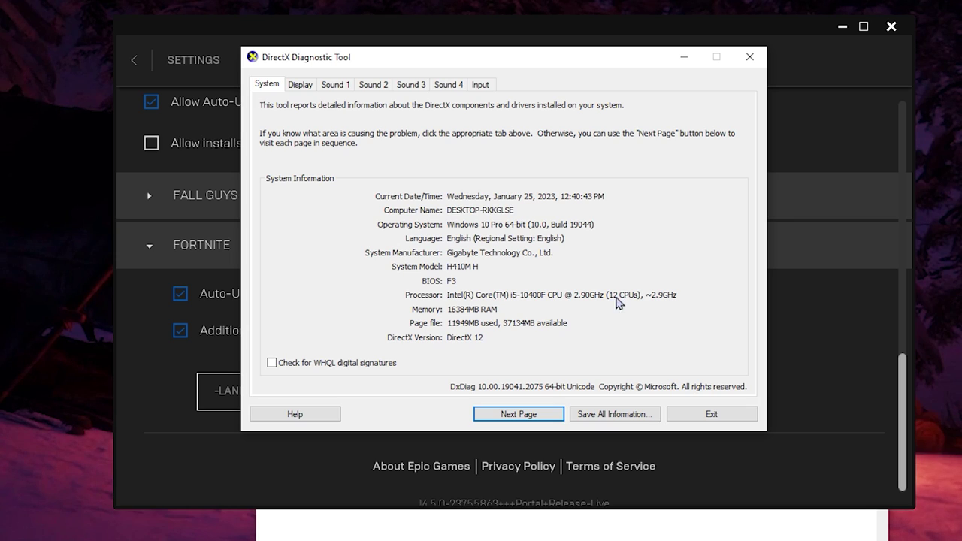
Step: Return to Fortnite's command line arguments and append 12 after -USEALLAVALIABLECORES
{"action": "left_click", "coordinate": [795, 331]}
{"action": "left_click", "coordinate": [592, 397]}
{"action": "left_click_drag", "start_coordinate": [606, 391], "coordinate": [460, 391]}
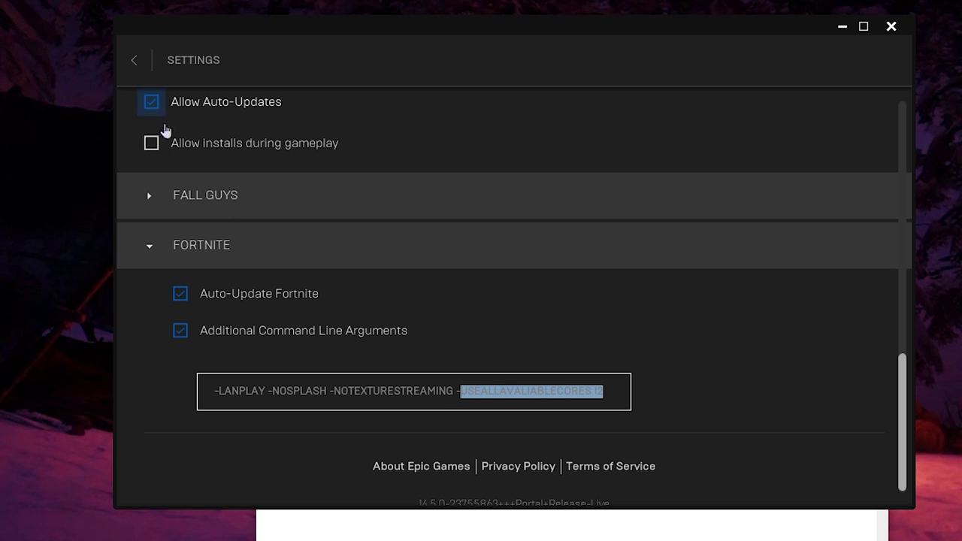
Step: Collapse the Fortnite options, leave the launcher settings, and reopen them to review the game settings
{"action": "left_click", "coordinate": [187, 265]}
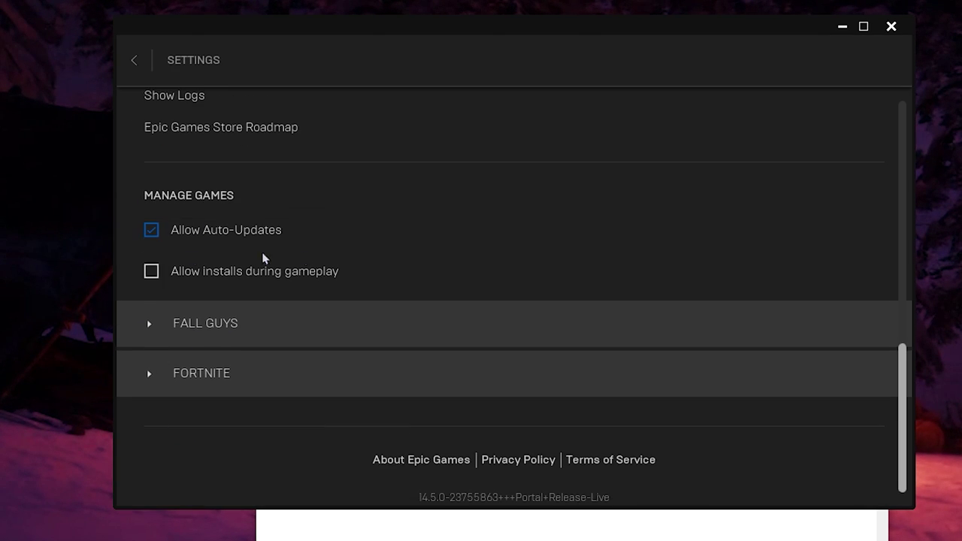
{"action": "left_click", "coordinate": [135, 62]}
{"action": "scroll", "coordinate": [444, 414], "scroll_direction": "down", "scroll_amount": 2}
{"action": "left_click", "coordinate": [255, 427]}
{"action": "left_click", "coordinate": [870, 71]}
{"action": "left_click", "coordinate": [648, 193]}
{"action": "scroll", "coordinate": [279, 395], "scroll_direction": "down", "scroll_amount": 10}
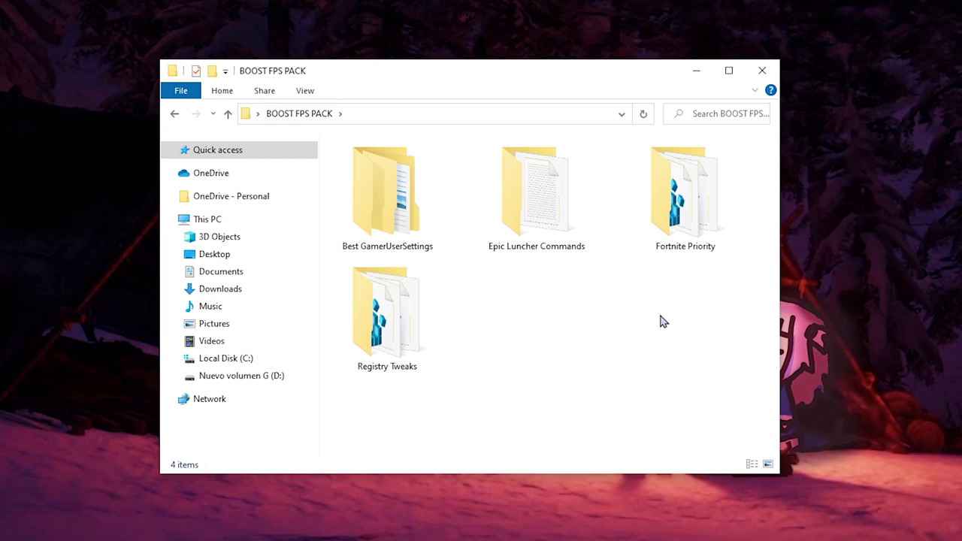
Step: Open the Fortnite Priority folder in BOOST FPS PACK and enlarge its file icons
{"action": "double_click", "coordinate": [666, 233]}
{"action": "left_click_drag", "start_coordinate": [567, 345], "coordinate": [353, 158]}
{"action": "scroll", "coordinate": [529, 306], "scroll_direction": "up", "scroll_amount": 2}
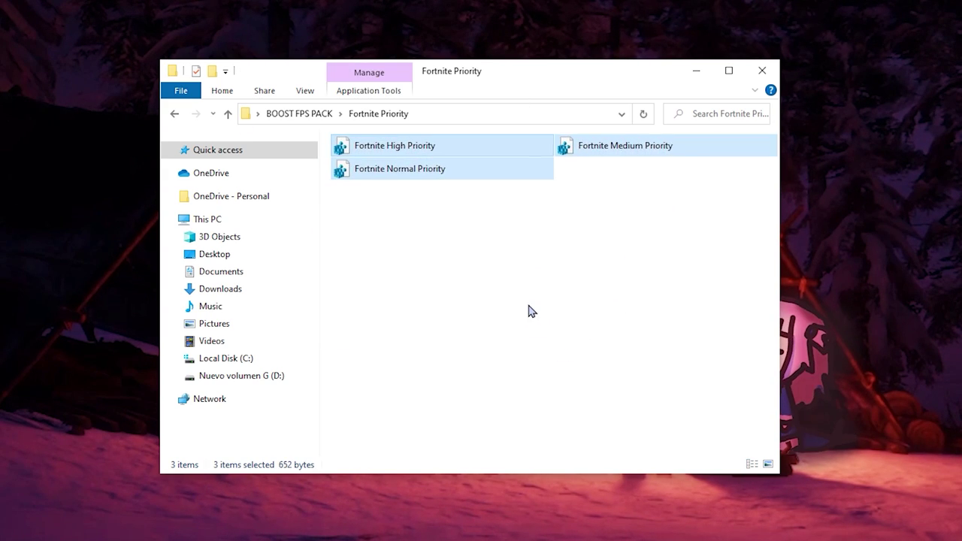
{"action": "scroll", "coordinate": [529, 312], "scroll_direction": "up", "scroll_amount": 4, "text": "ctrl"}
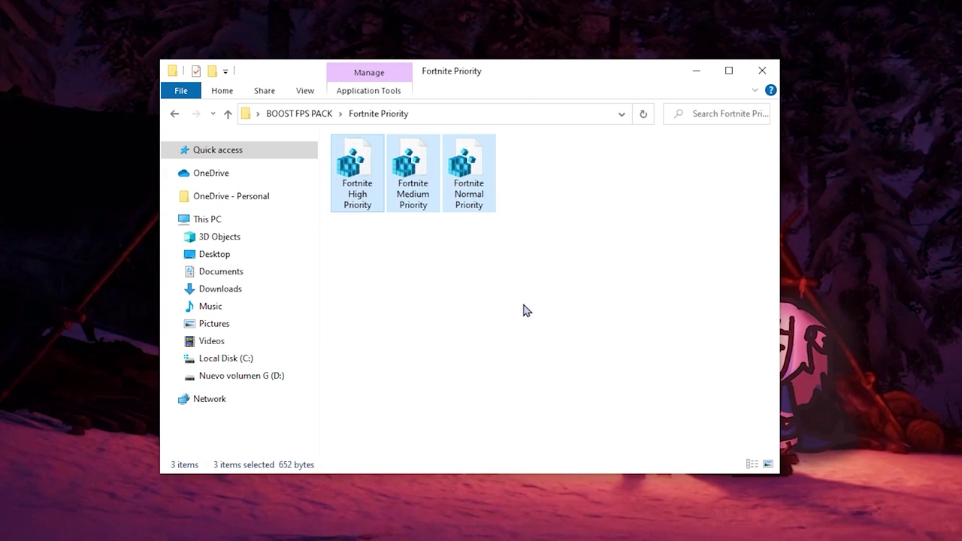
{"action": "left_click", "coordinate": [542, 360]}
{"action": "left_click_drag", "start_coordinate": [621, 188], "coordinate": [634, 214]}
{"action": "left_click", "coordinate": [632, 344]}
Step: Merge the Fortnite High Priority file into the Windows registry
{"action": "left_click_drag", "start_coordinate": [362, 197], "coordinate": [455, 315]}
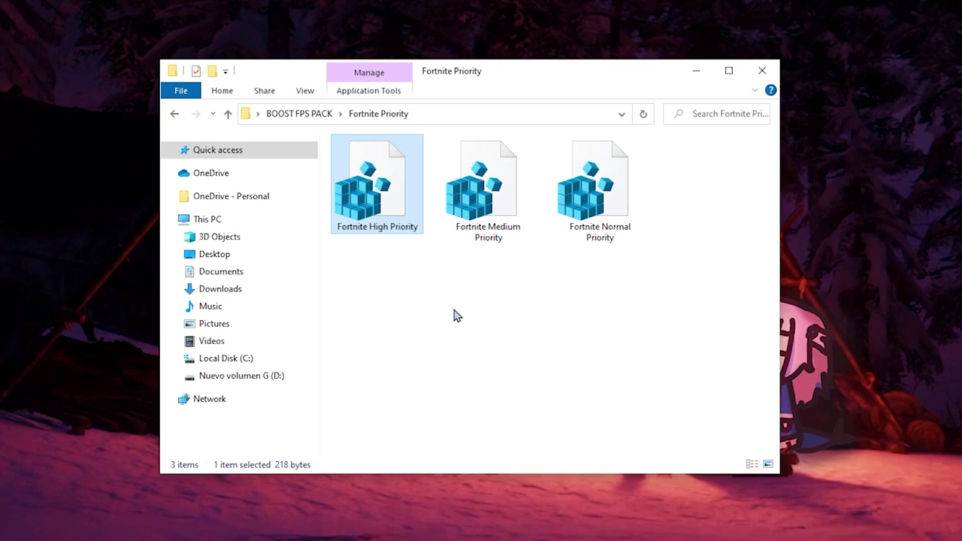
{"action": "left_click_drag", "start_coordinate": [679, 388], "coordinate": [459, 225]}
{"action": "left_click", "coordinate": [387, 212]}
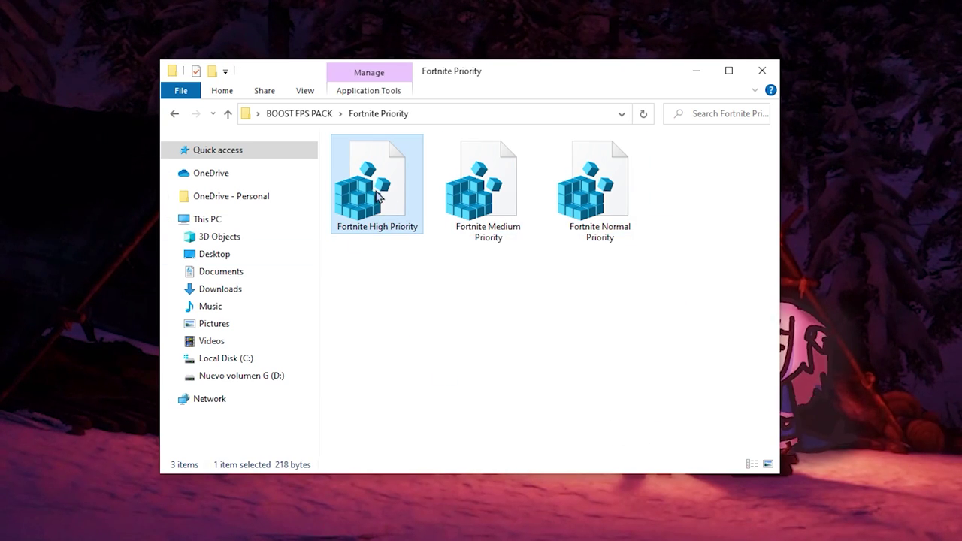
{"action": "double_click", "coordinate": [377, 196]}
{"action": "left_click", "coordinate": [379, 342]}
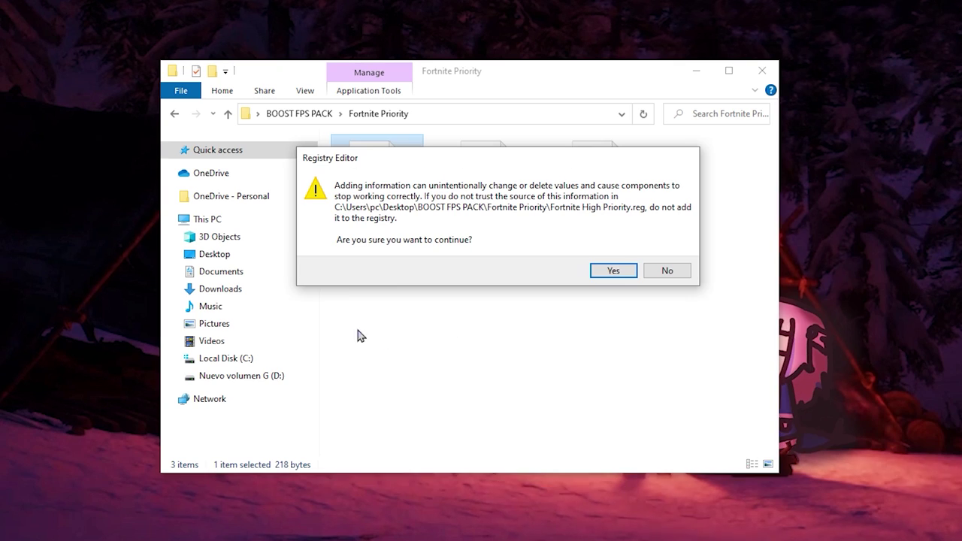
{"action": "left_click", "coordinate": [605, 276]}
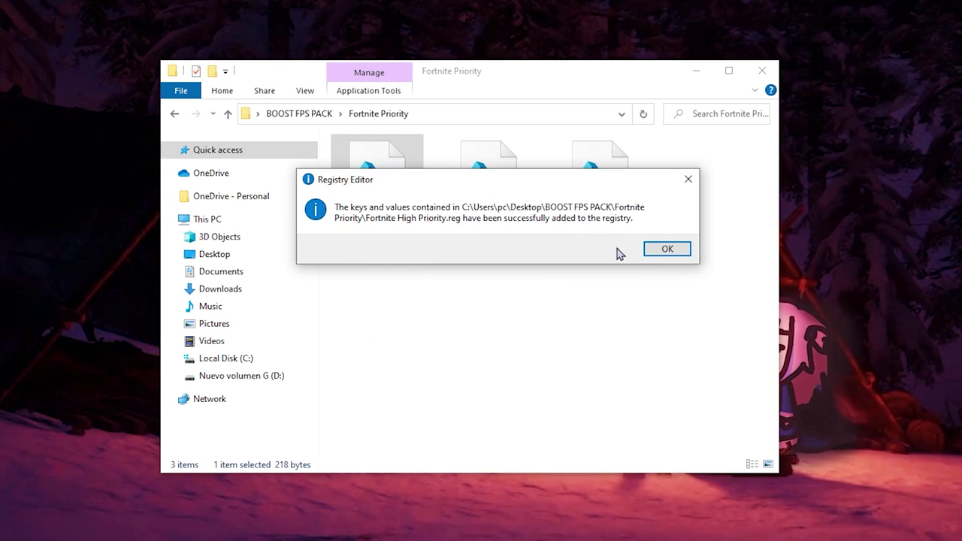
{"action": "left_click", "coordinate": [666, 246]}
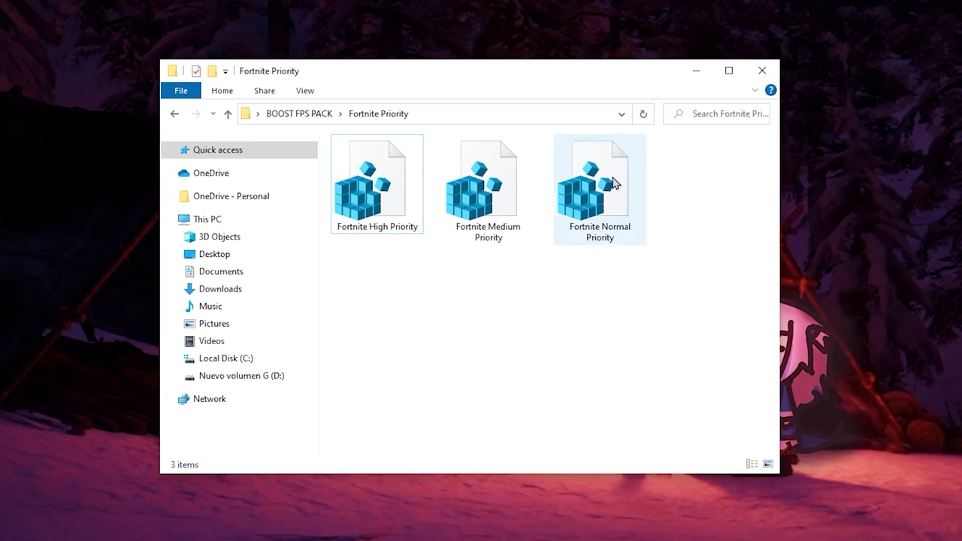
Step: Merge the Fortnite Normal Priority file into the Windows registry
{"action": "left_click_drag", "start_coordinate": [579, 214], "coordinate": [603, 188]}
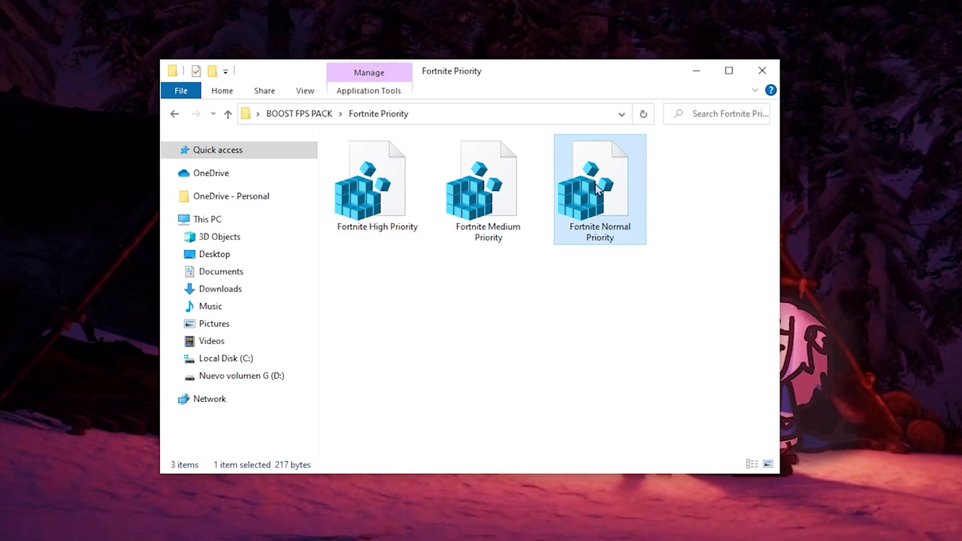
{"action": "mouse_move", "coordinate": [645, 311]}
{"action": "left_mouse_down"}
{"action": "mouse_move", "coordinate": [586, 256]}
{"action": "mouse_move", "coordinate": [594, 263]}
{"action": "left_mouse_up"}
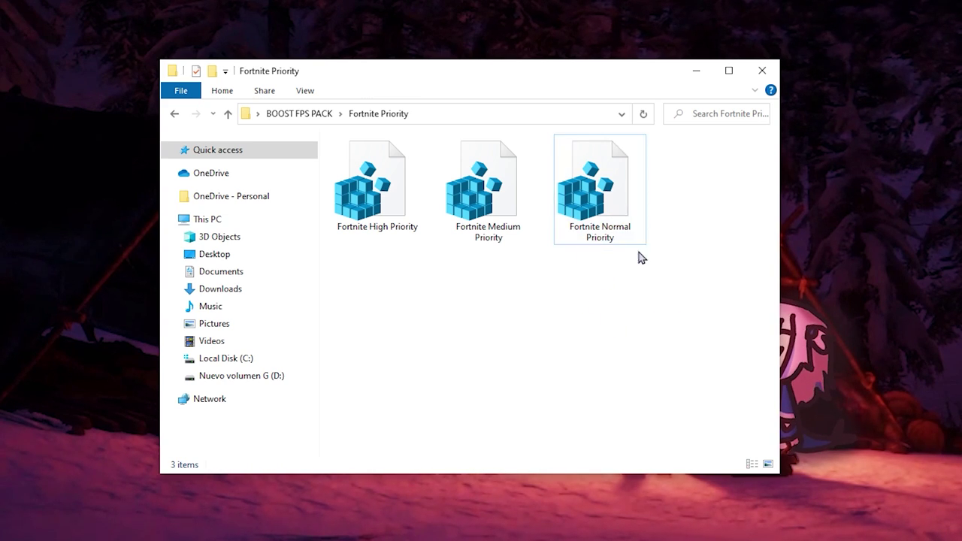
{"action": "double_click", "coordinate": [600, 196]}
{"action": "left_click", "coordinate": [430, 339]}
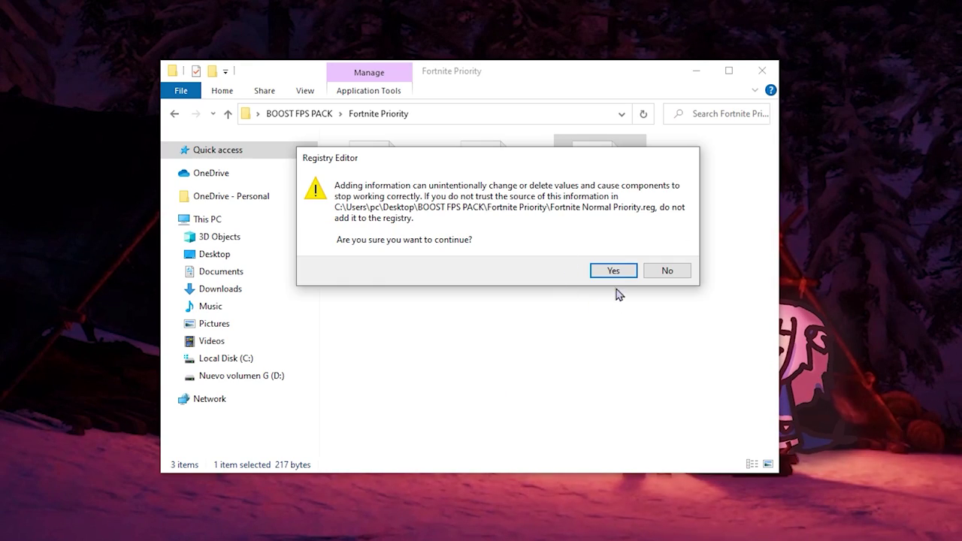
{"action": "left_click", "coordinate": [613, 271]}
{"action": "left_click", "coordinate": [666, 248]}
{"action": "left_click", "coordinate": [579, 373]}
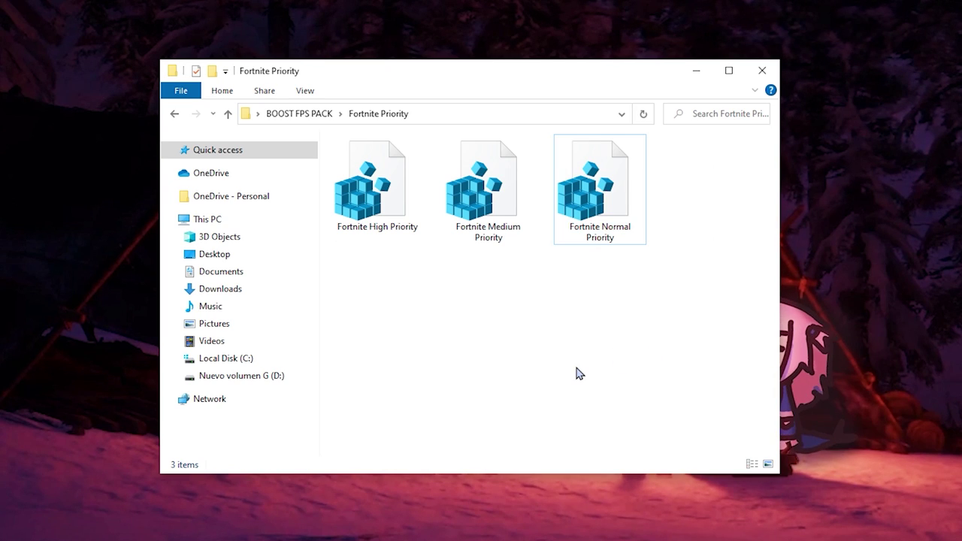
{"action": "left_click_drag", "start_coordinate": [380, 330], "coordinate": [358, 216]}
{"action": "left_click", "coordinate": [377, 280]}
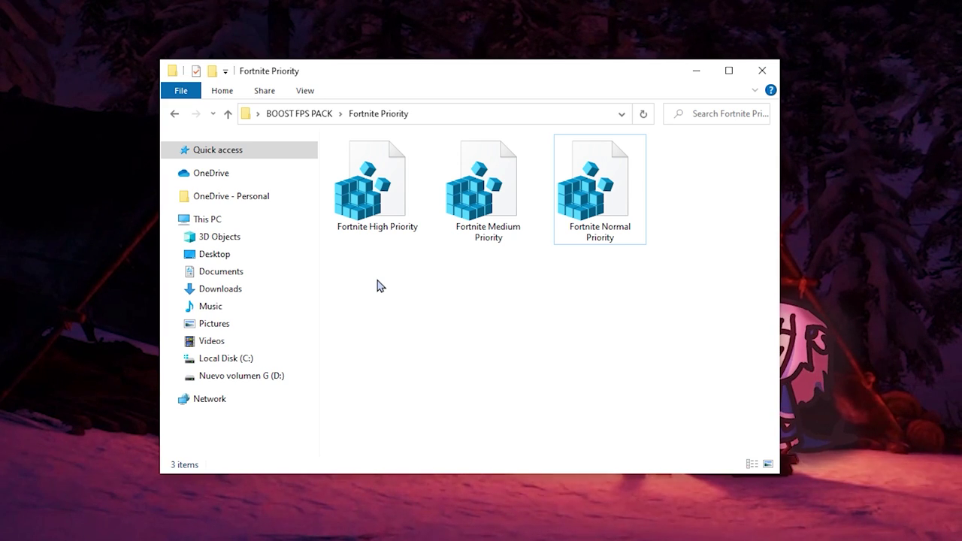
{"action": "left_click_drag", "start_coordinate": [687, 343], "coordinate": [248, 164]}
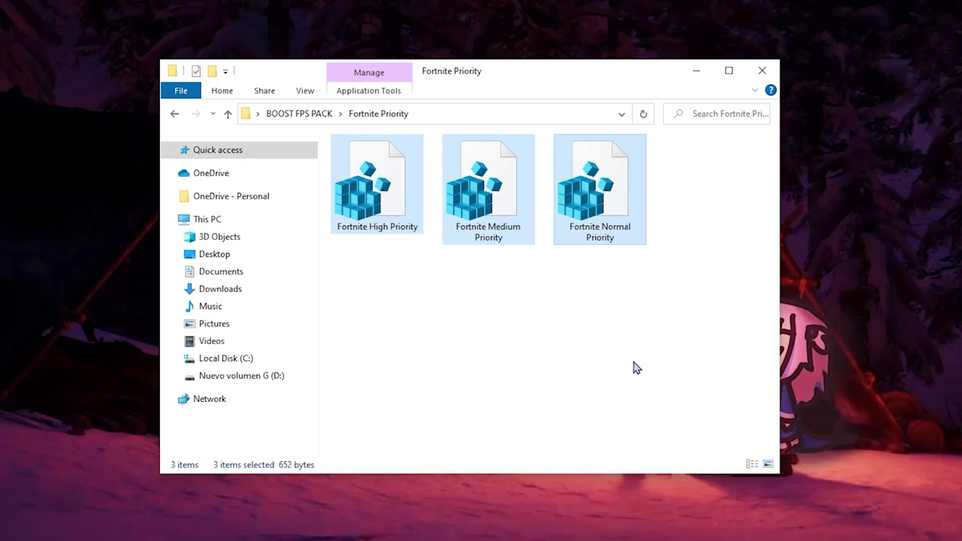
Step: Go back to the main BOOST FPS PACK folder and open Registry Tweaks
{"action": "key", "text": "alt+Left"}
{"action": "left_click_drag", "start_coordinate": [553, 399], "coordinate": [387, 324]}
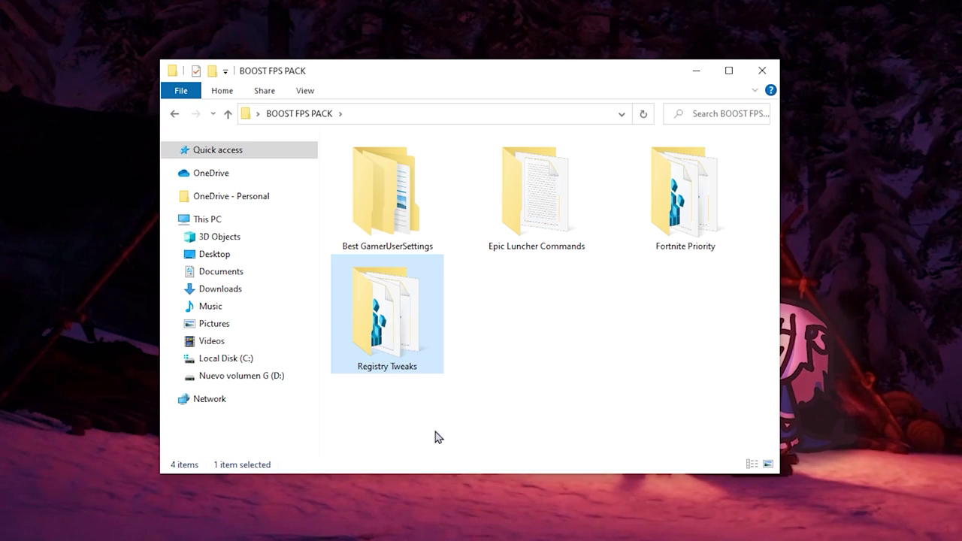
{"action": "double_click", "coordinate": [369, 302]}
{"action": "left_click_drag", "start_coordinate": [534, 334], "coordinate": [414, 345]}
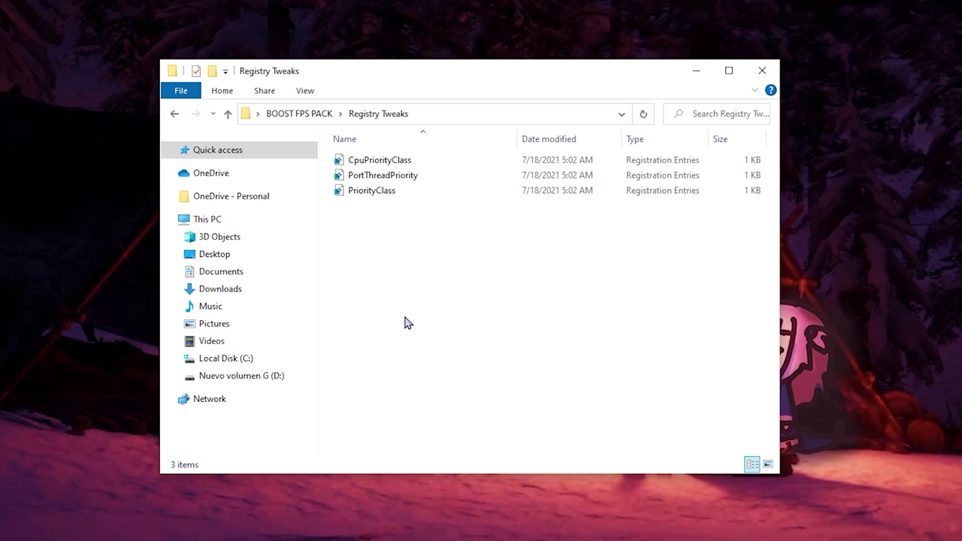
Step: Merge the CpuPriorityClass file from Registry Tweaks into the Windows registry
{"action": "left_click", "coordinate": [430, 162]}
{"action": "left_click", "coordinate": [395, 179]}
{"action": "left_click", "coordinate": [380, 193]}
{"action": "left_click_drag", "start_coordinate": [509, 325], "coordinate": [374, 251]}
{"action": "double_click", "coordinate": [428, 165]}
{"action": "left_click", "coordinate": [429, 337]}
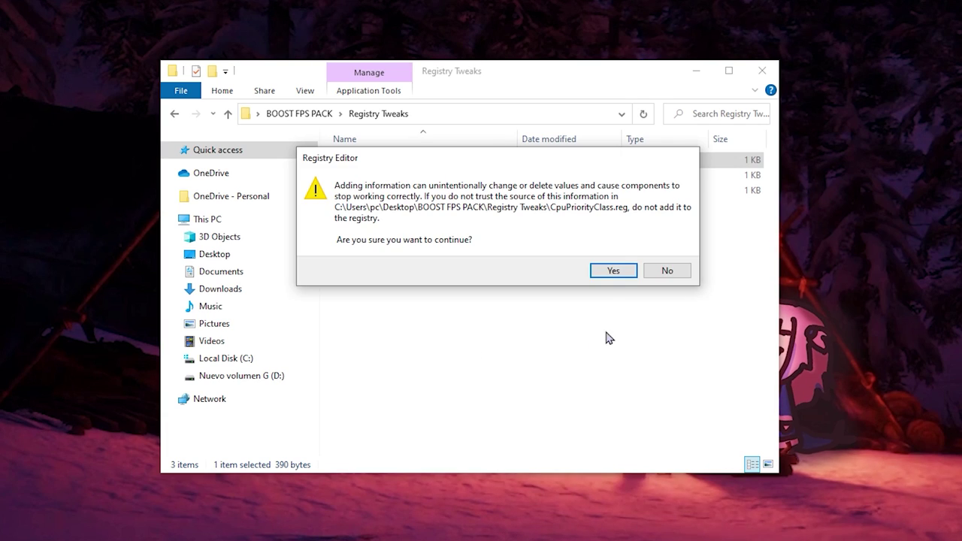
{"action": "left_click", "coordinate": [613, 271]}
{"action": "left_click", "coordinate": [667, 249]}
Step: Merge the PortThreadPriority and PriorityClass files into the Windows registry
{"action": "left_click_drag", "start_coordinate": [507, 286], "coordinate": [400, 181]}
{"action": "double_click", "coordinate": [402, 179]}
{"action": "double_click", "coordinate": [409, 190]}
{"action": "left_click", "coordinate": [429, 338]}
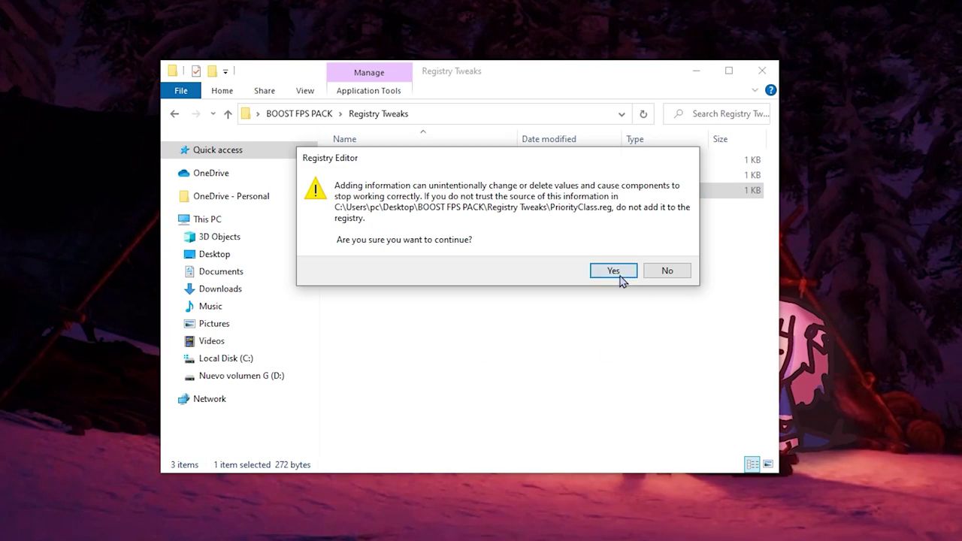
{"action": "left_click", "coordinate": [615, 272]}
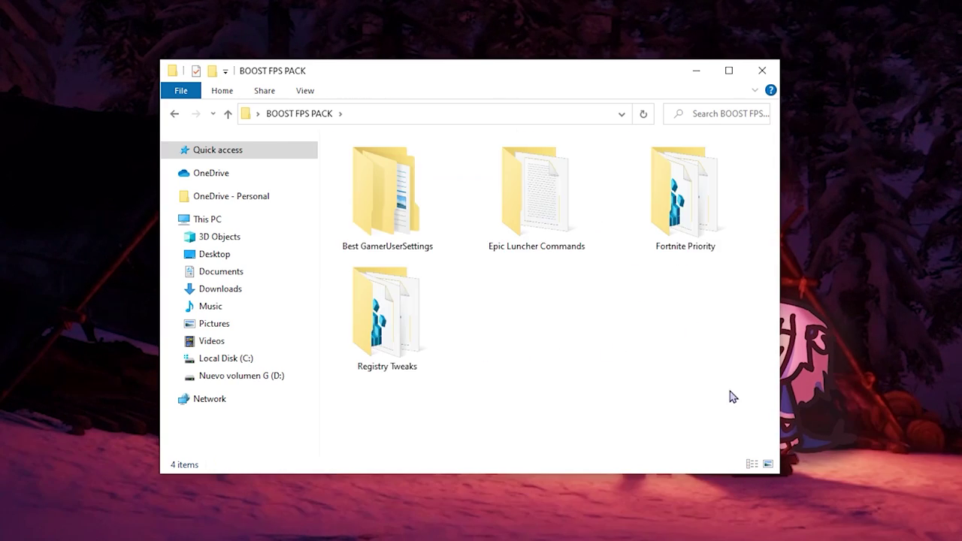
Step: Close the BOOST FPS PACK folder window
{"action": "left_click_drag", "start_coordinate": [730, 395], "coordinate": [618, 380]}
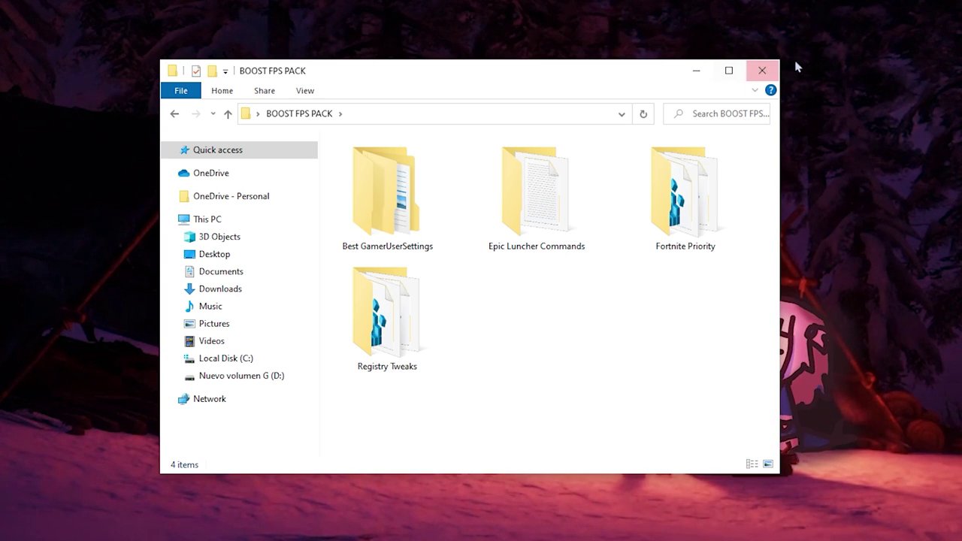
{"action": "left_click", "coordinate": [762, 70]}
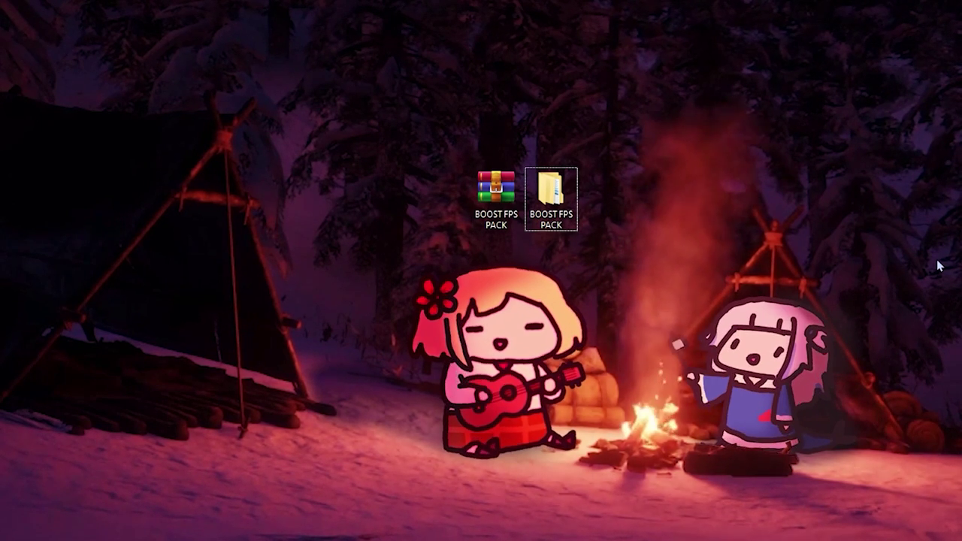
{"action": "left_click", "coordinate": [939, 266]}
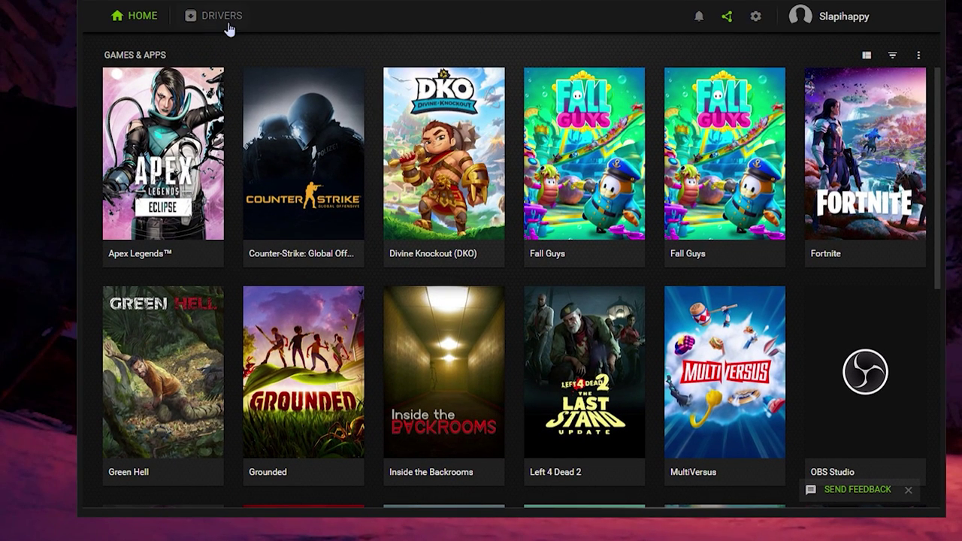
Step: Download the available GeForce Game Ready Driver, version 528.24, in GeForce Experience
{"action": "left_click", "coordinate": [224, 24]}
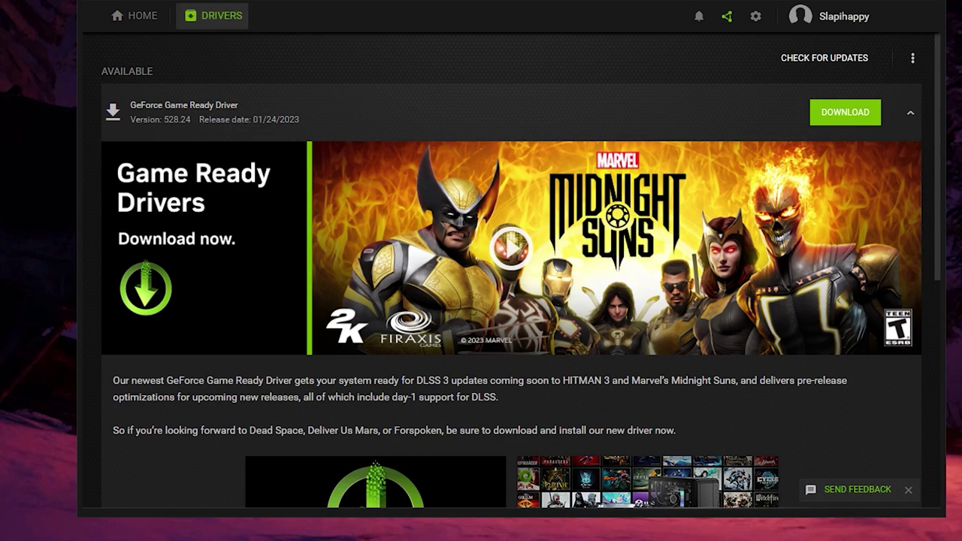
{"action": "left_click", "coordinate": [844, 113]}
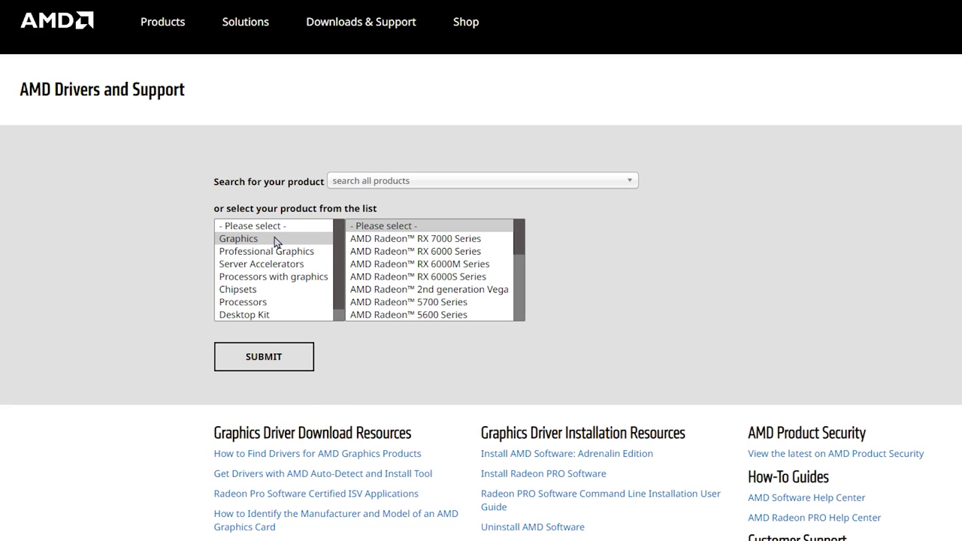
Step: On the AMD Drivers and Support site, choose Graphics, Radeon 500 Series, Radeon 500 Series and Radeon 550, and submit the selection
{"action": "scroll", "coordinate": [413, 263], "scroll_direction": "down", "scroll_amount": 3}
{"action": "left_click", "coordinate": [524, 290]}
{"action": "scroll", "coordinate": [485, 296], "scroll_direction": "down", "scroll_amount": 2}
{"action": "scroll", "coordinate": [432, 303], "scroll_direction": "up", "scroll_amount": 2}
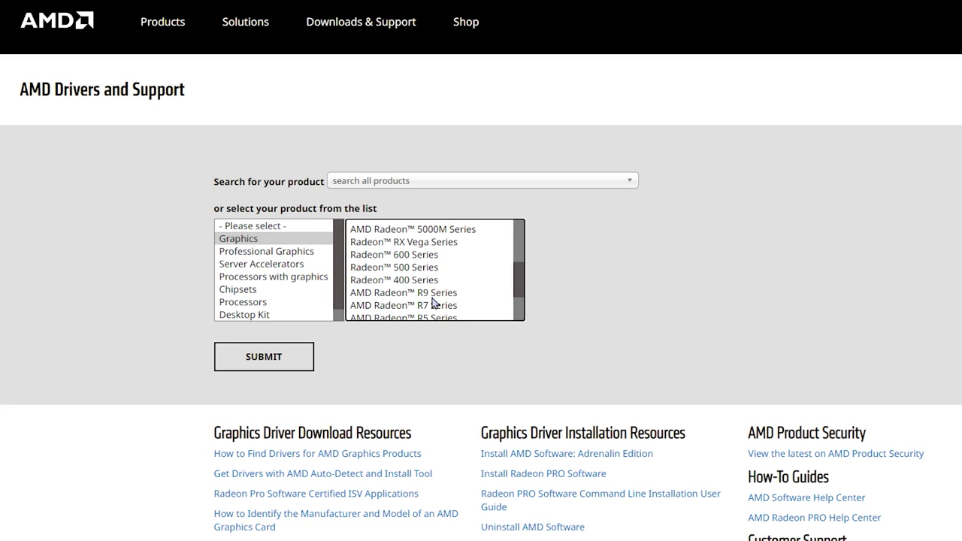
{"action": "scroll", "coordinate": [433, 302], "scroll_direction": "up", "scroll_amount": 2}
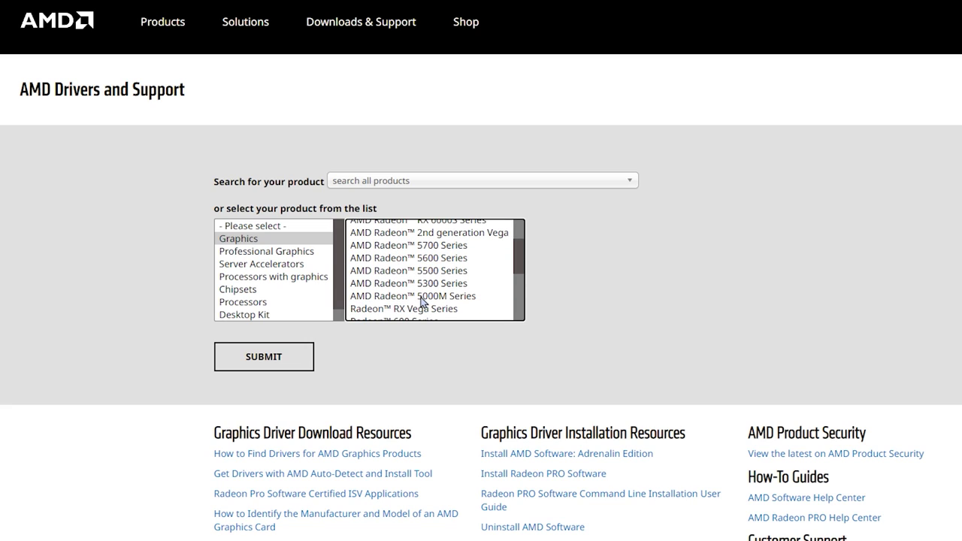
{"action": "scroll", "coordinate": [421, 297], "scroll_direction": "down", "scroll_amount": 4}
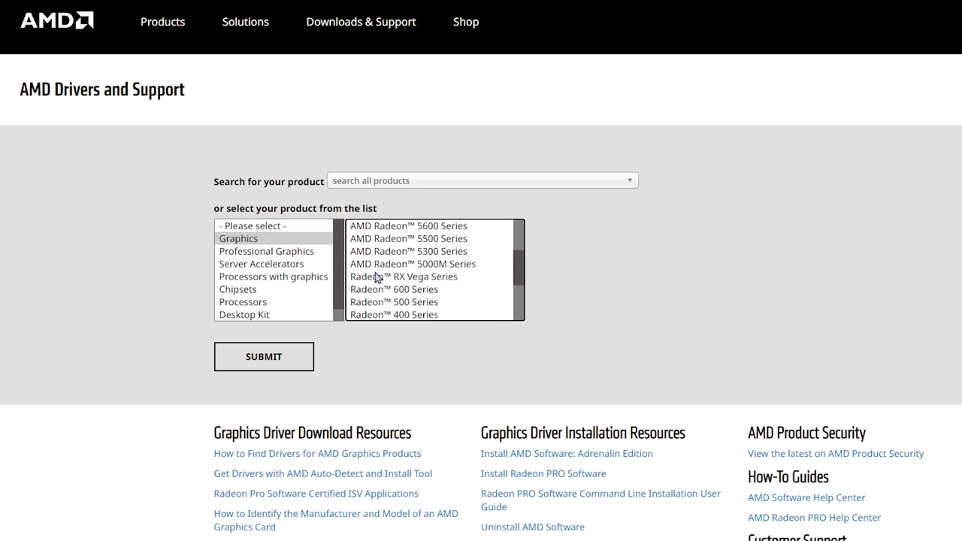
{"action": "scroll", "coordinate": [412, 263], "scroll_direction": "up", "scroll_amount": 2}
{"action": "left_click", "coordinate": [412, 267]}
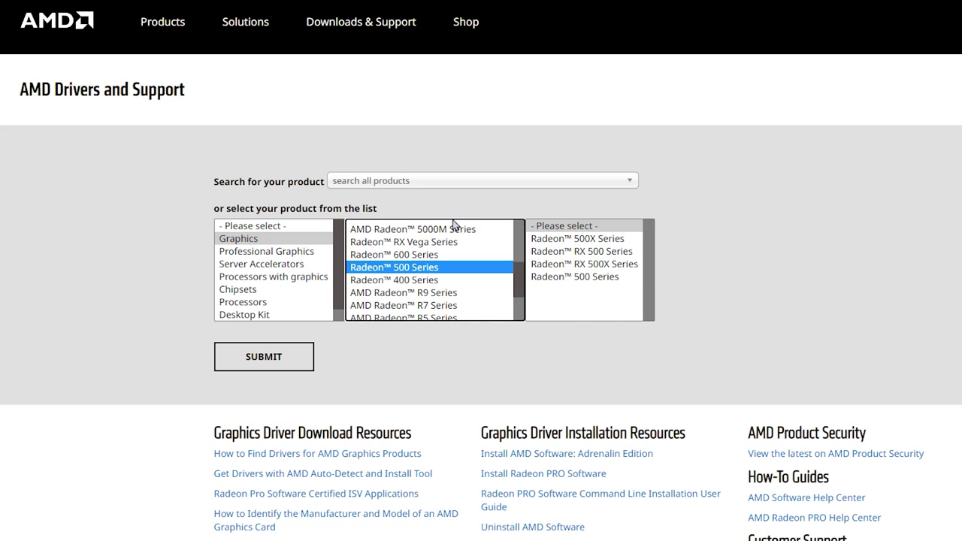
{"action": "left_click", "coordinate": [586, 278]}
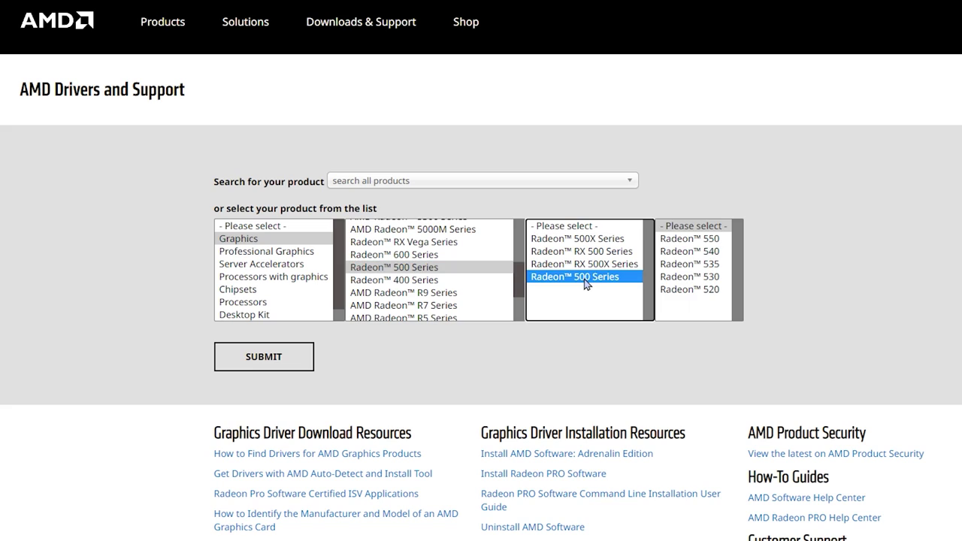
{"action": "left_click", "coordinate": [692, 239]}
{"action": "left_click", "coordinate": [264, 357]}
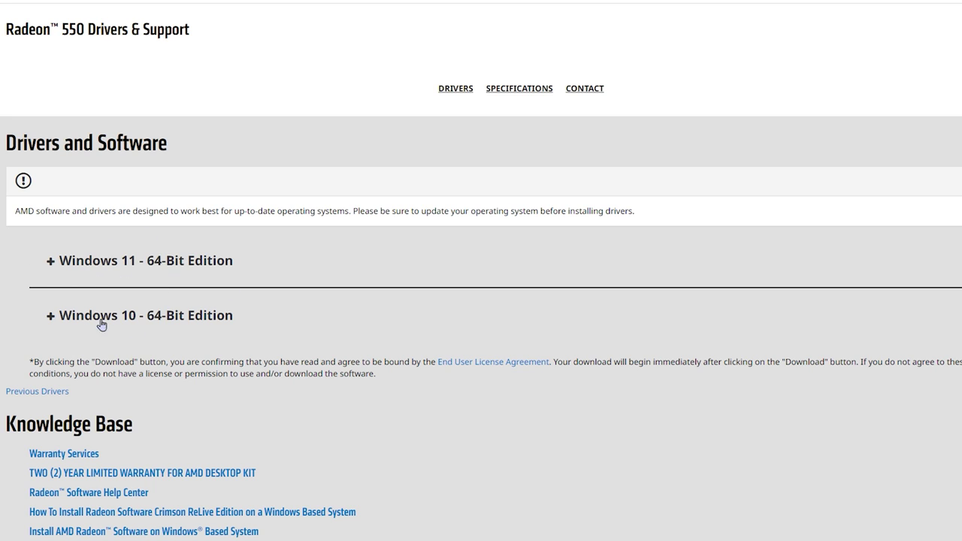
Step: Expand the Windows 10 64-Bit Edition drivers and download AMD Software: Adrenalin Edition 22.11.2 Recommended (WHQL)
{"action": "left_click", "coordinate": [125, 326]}
{"action": "scroll", "coordinate": [408, 316], "scroll_direction": "down", "scroll_amount": 5}
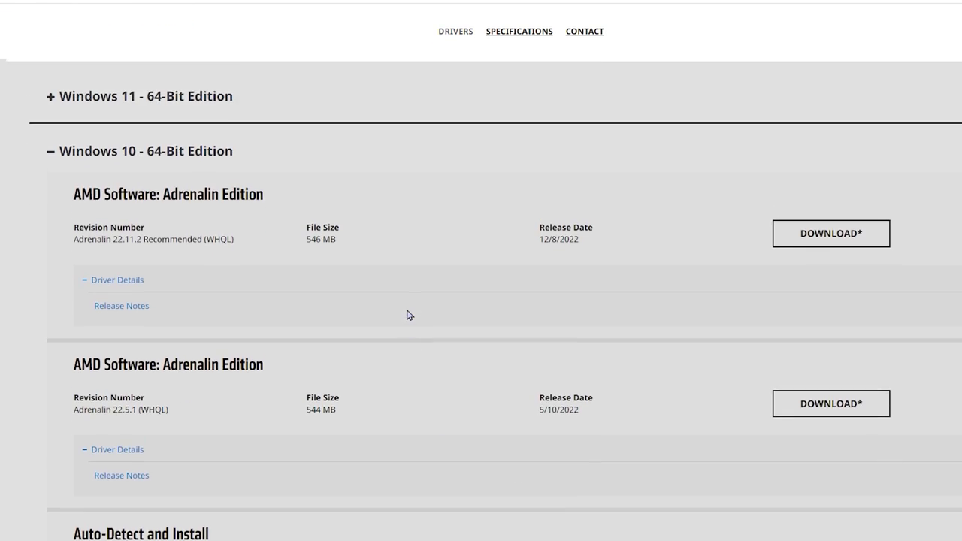
{"action": "scroll", "coordinate": [682, 372], "scroll_direction": "up", "scroll_amount": 3}
{"action": "scroll", "coordinate": [681, 371], "scroll_direction": "up", "scroll_amount": 2}
{"action": "scroll", "coordinate": [438, 379], "scroll_direction": "down", "scroll_amount": 2}
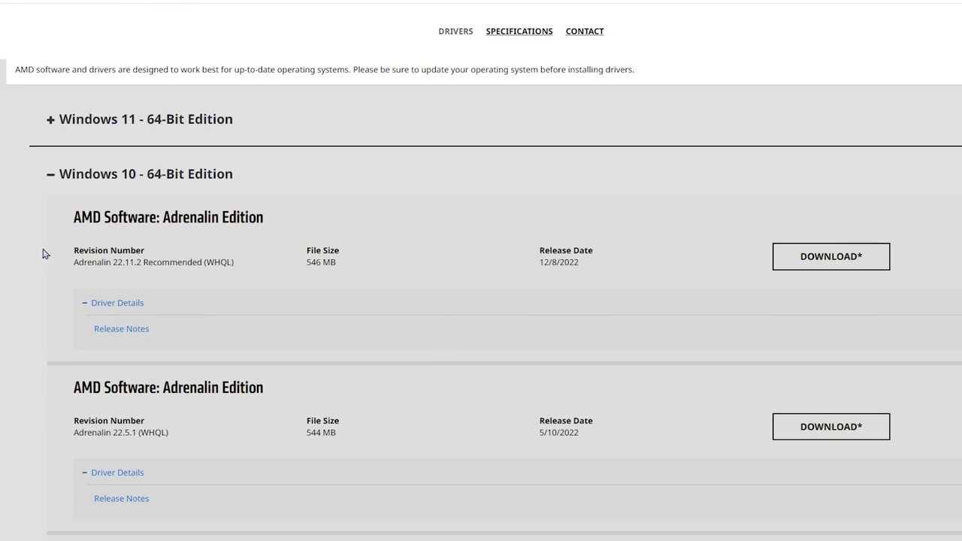
{"action": "scroll", "coordinate": [580, 279], "scroll_direction": "down", "scroll_amount": 1}
{"action": "scroll", "coordinate": [608, 263], "scroll_direction": "up", "scroll_amount": 1}
{"action": "mouse_move", "coordinate": [579, 251]}
{"action": "left_mouse_down"}
{"action": "mouse_move", "coordinate": [541, 262]}
{"action": "mouse_move", "coordinate": [589, 268]}
{"action": "left_mouse_up"}
{"action": "left_click", "coordinate": [561, 273]}
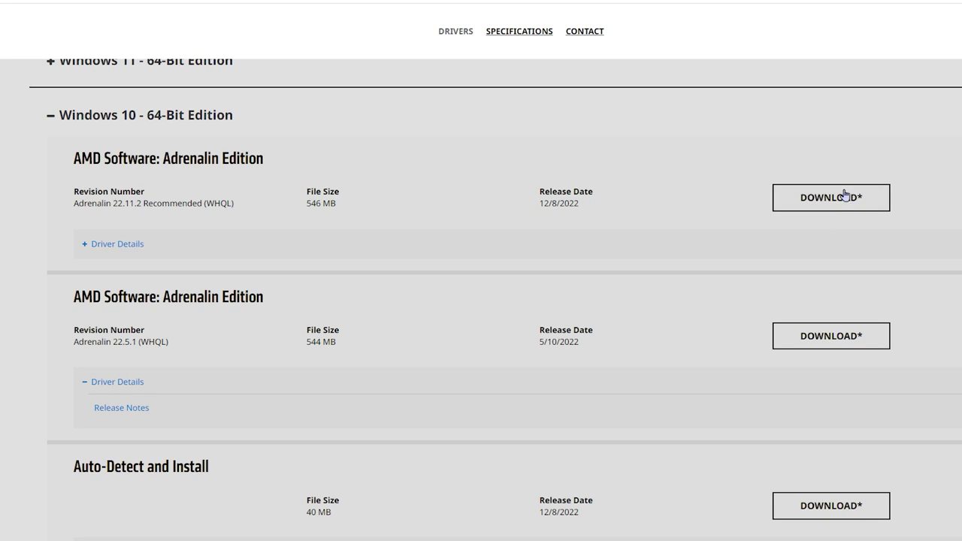
{"action": "left_click", "coordinate": [844, 194]}
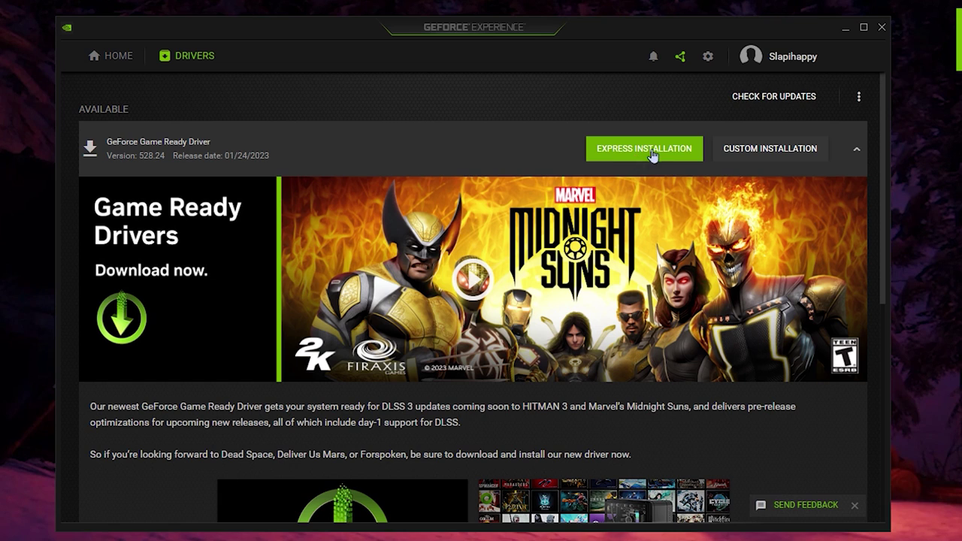
Step: Run the express installation of the GeForce Game Ready Driver in GeForce Experience and close the finished installation report
{"action": "left_click", "coordinate": [644, 149]}
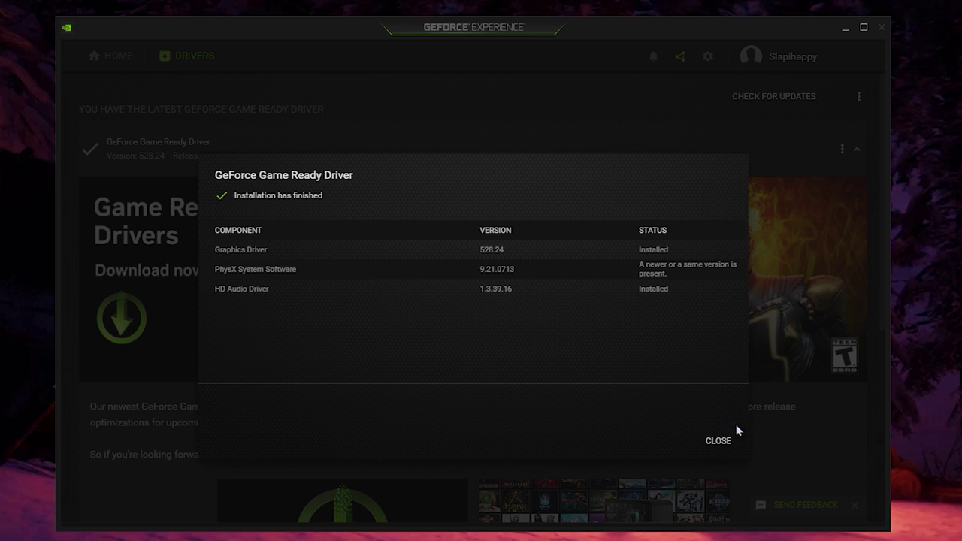
{"action": "left_click", "coordinate": [704, 441]}
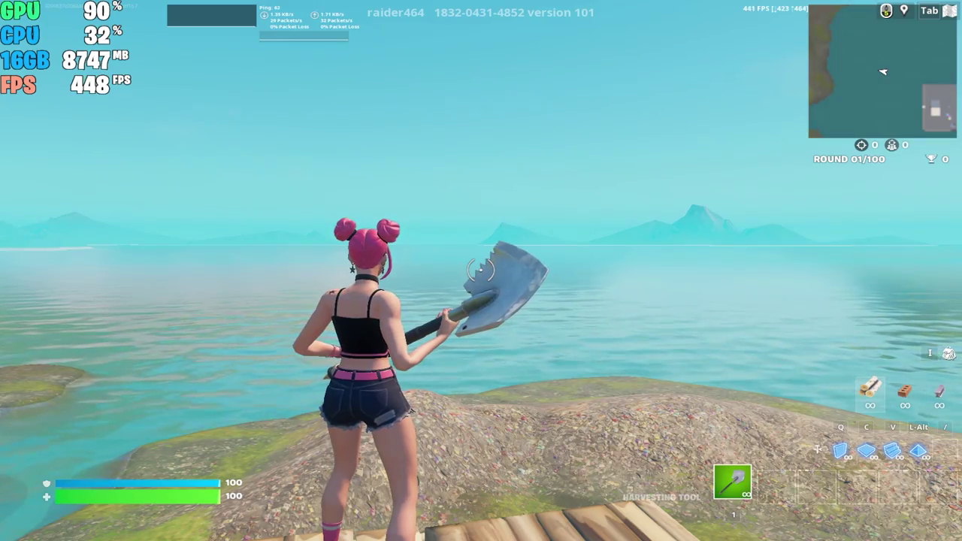
Step: In Fortnite, build a ramp, a wall and floors on the shore, and return to the harvesting tool
{"action": "key", "text": "v"}
{"action": "left_click", "coordinate": [481, 271]}
{"action": "key", "text": "q"}
{"action": "left_click", "coordinate": [481, 271]}
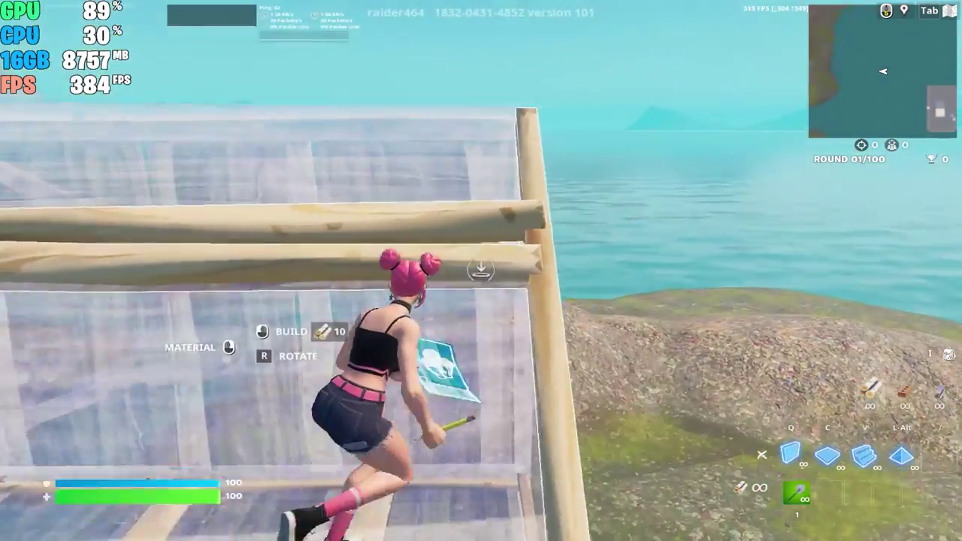
{"action": "key", "text": "c"}
{"action": "left_click", "coordinate": [482, 271]}
{"action": "key", "text": "1"}
{"action": "key", "text": "c"}
{"action": "left_click", "coordinate": [482, 271]}
{"action": "key", "text": "1"}
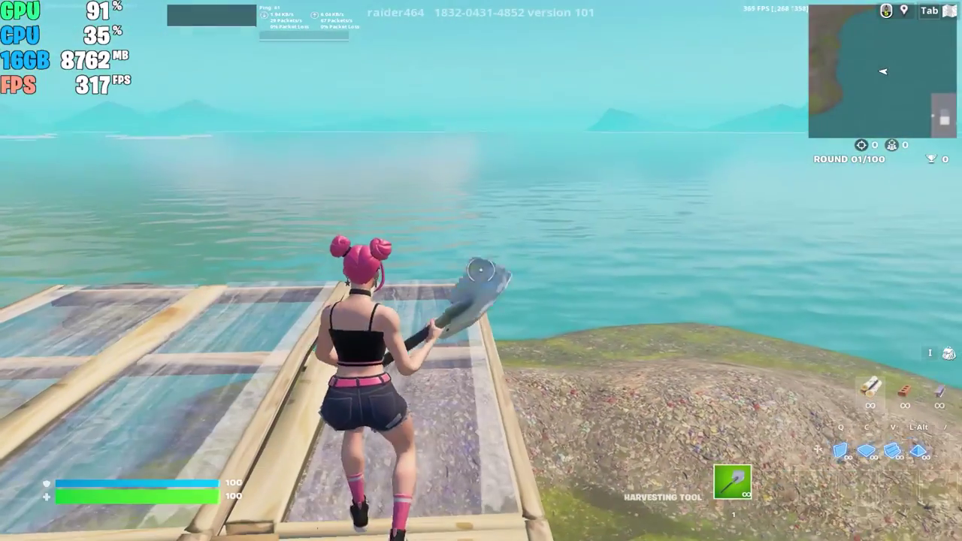
{"action": "key", "text": "w"}
{"action": "key", "text": "w"}
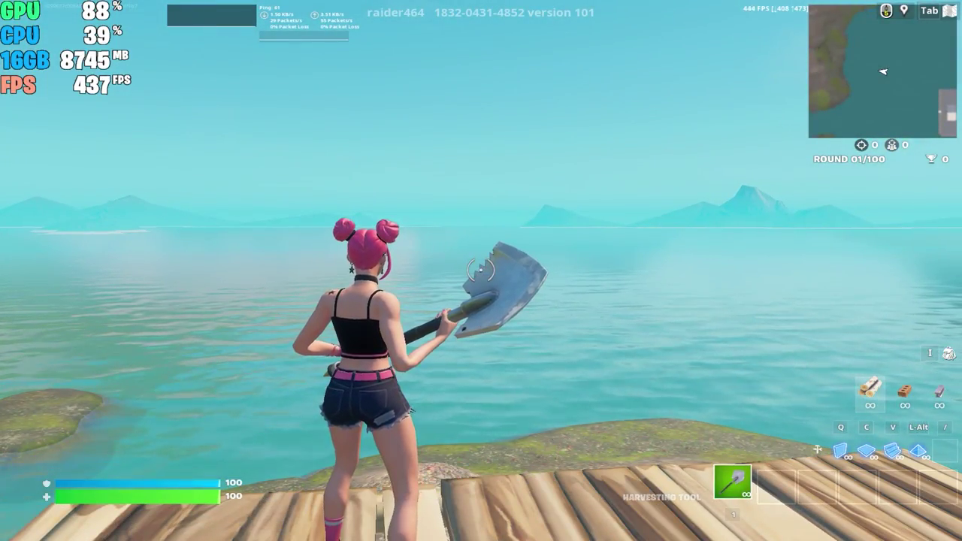
Step: Move along the shore and build more wooden walls and floors plus a cone to test the frame rate
{"action": "key", "text": "w"}
{"action": "key", "text": "space"}
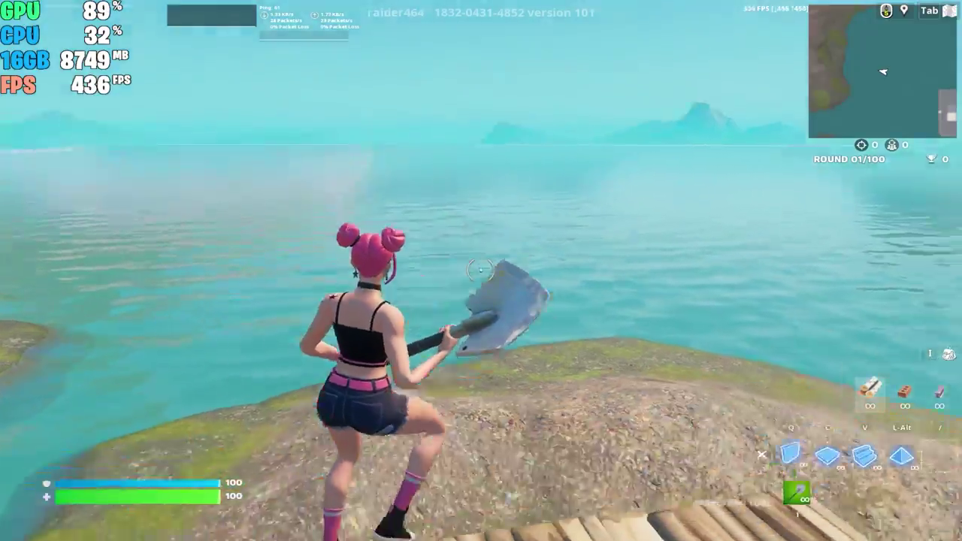
{"action": "key", "text": "q"}
{"action": "left_click", "coordinate": [481, 271]}
{"action": "key", "text": "c"}
{"action": "left_click", "coordinate": [481, 271]}
{"action": "key", "text": "alt"}
{"action": "left_click", "coordinate": [481, 270]}
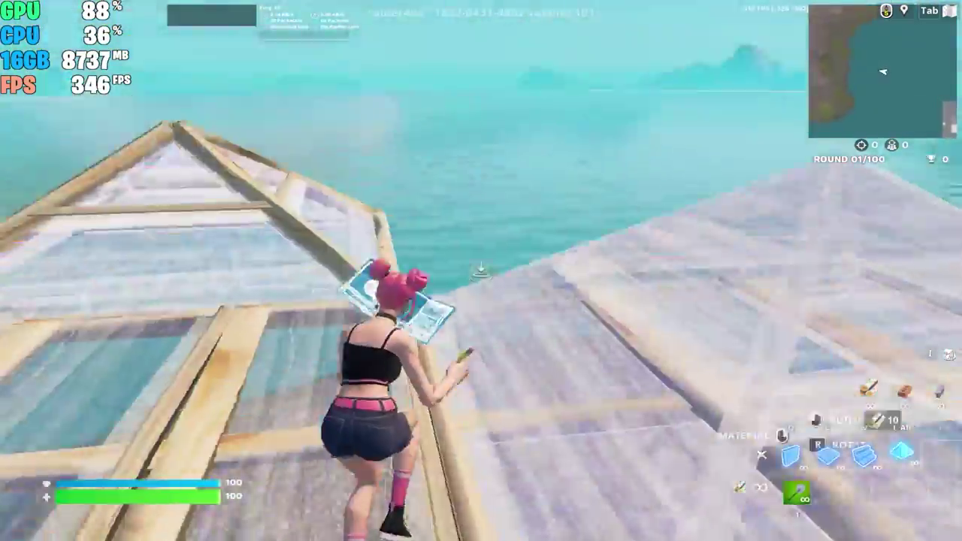
{"action": "key", "text": "space"}
{"action": "key", "text": "q"}
{"action": "left_click", "coordinate": [481, 270]}
{"action": "key", "text": "c"}
{"action": "left_click", "coordinate": [481, 271]}
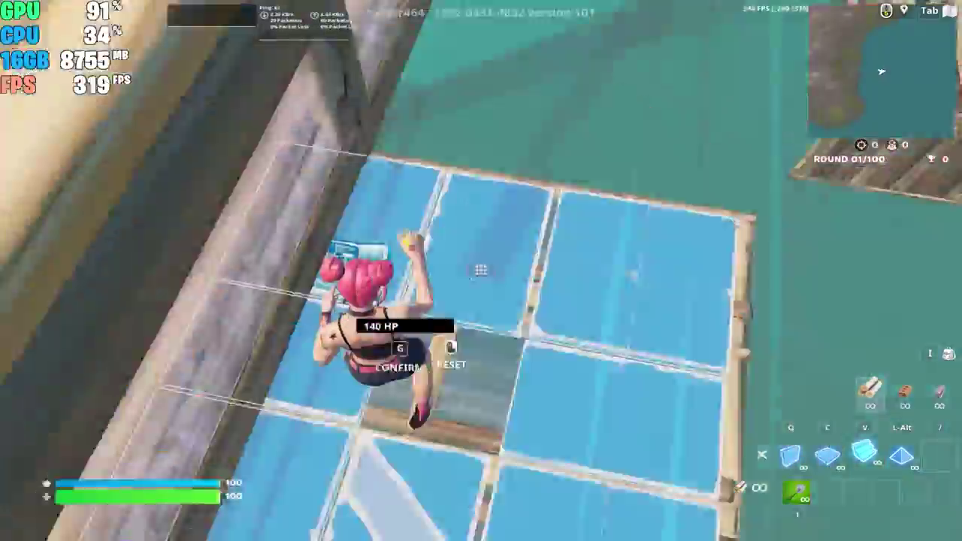